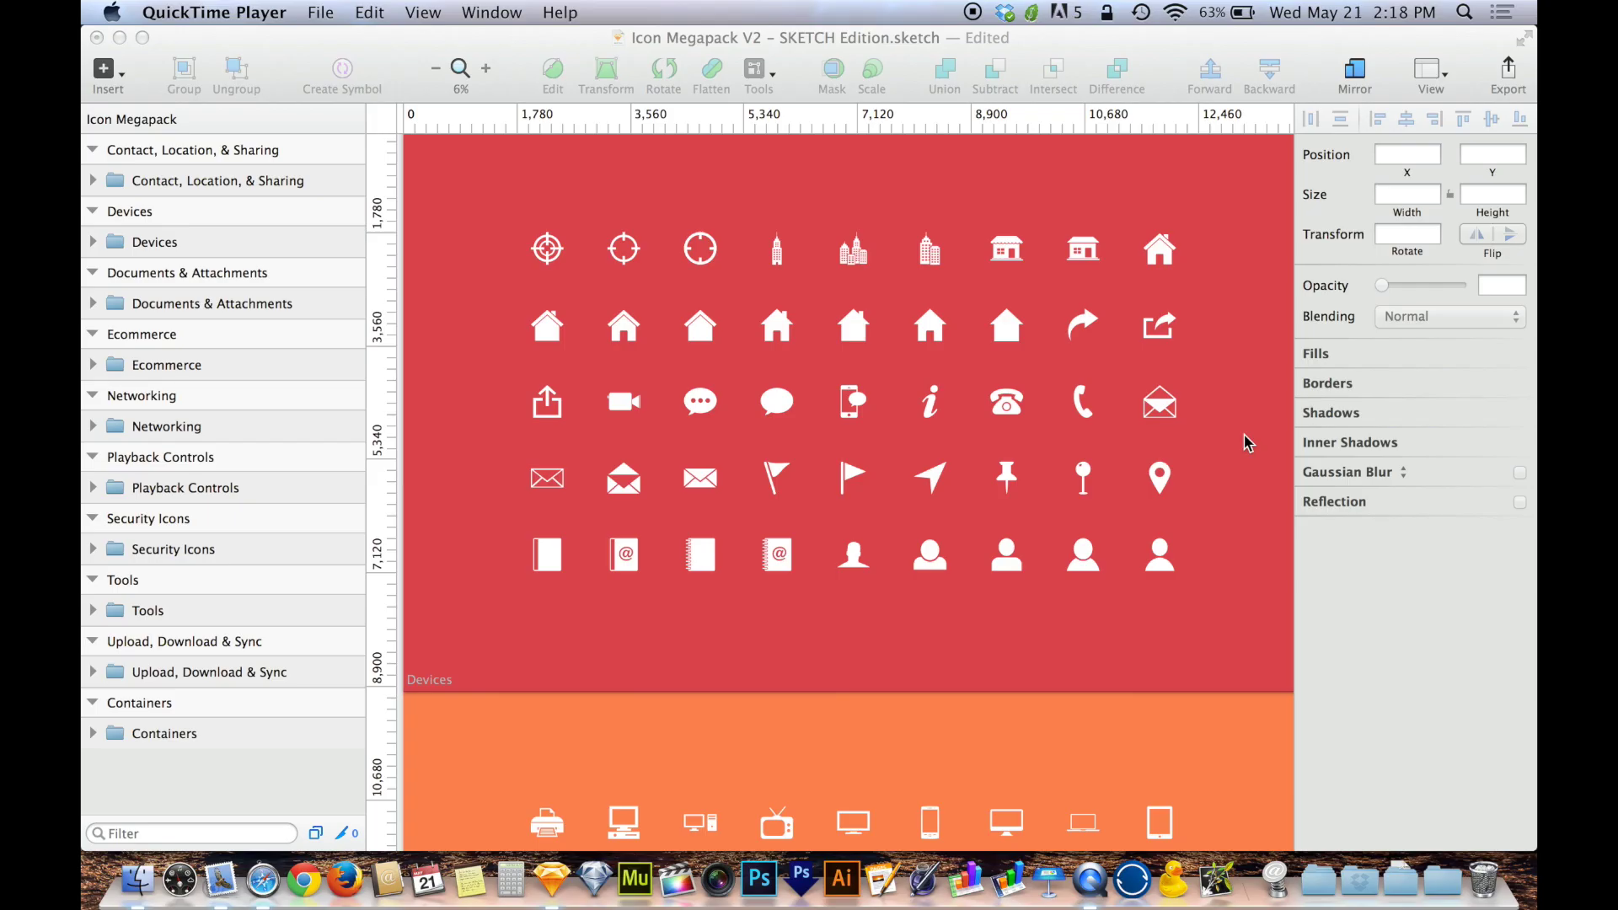
Bring the Sketch document with the red icon artboard to the front
{"action": "scroll", "coordinate": [1245, 443], "scroll_direction": "down", "scroll_amount": 10}
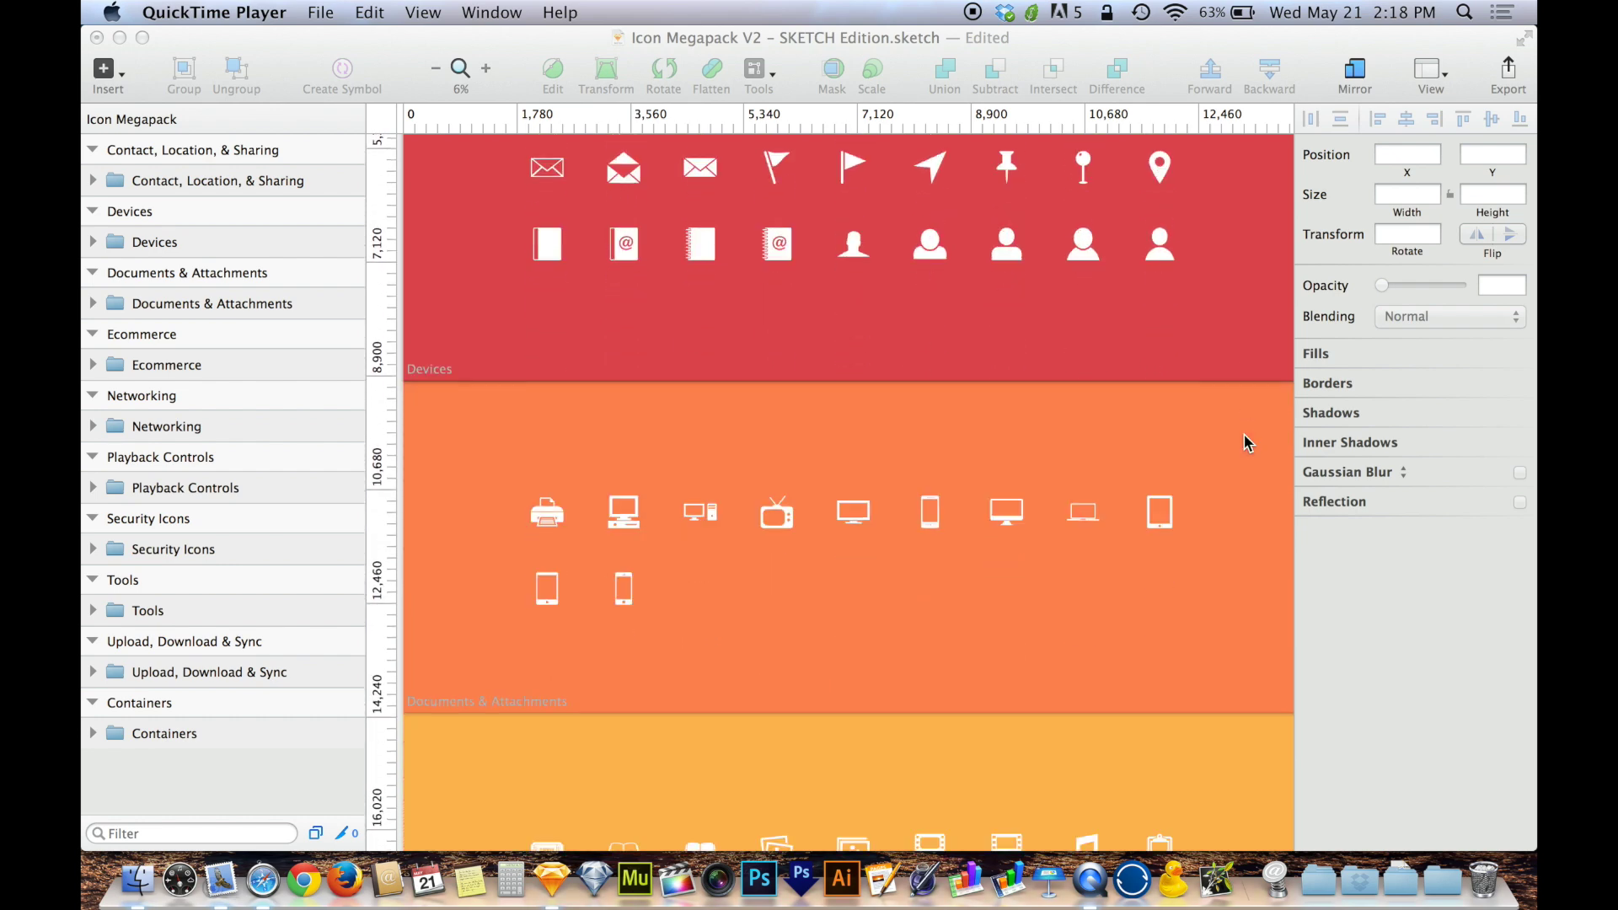
{"action": "scroll", "coordinate": [1244, 435], "scroll_direction": "down", "scroll_amount": 10}
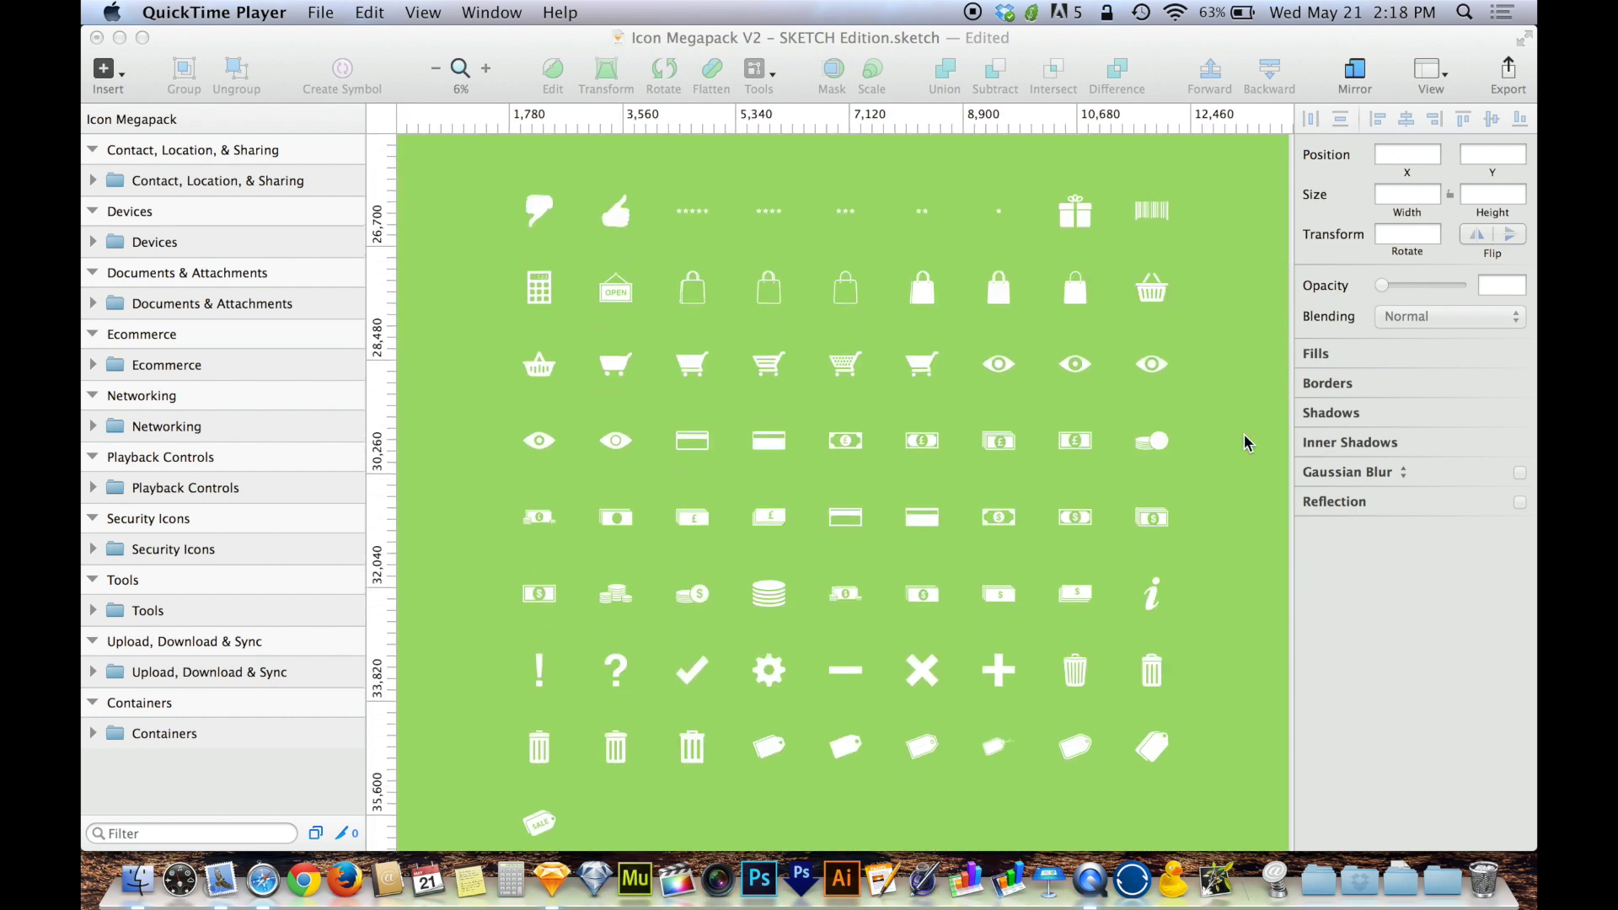
{"action": "scroll", "coordinate": [1248, 444], "scroll_direction": "down", "scroll_amount": 8}
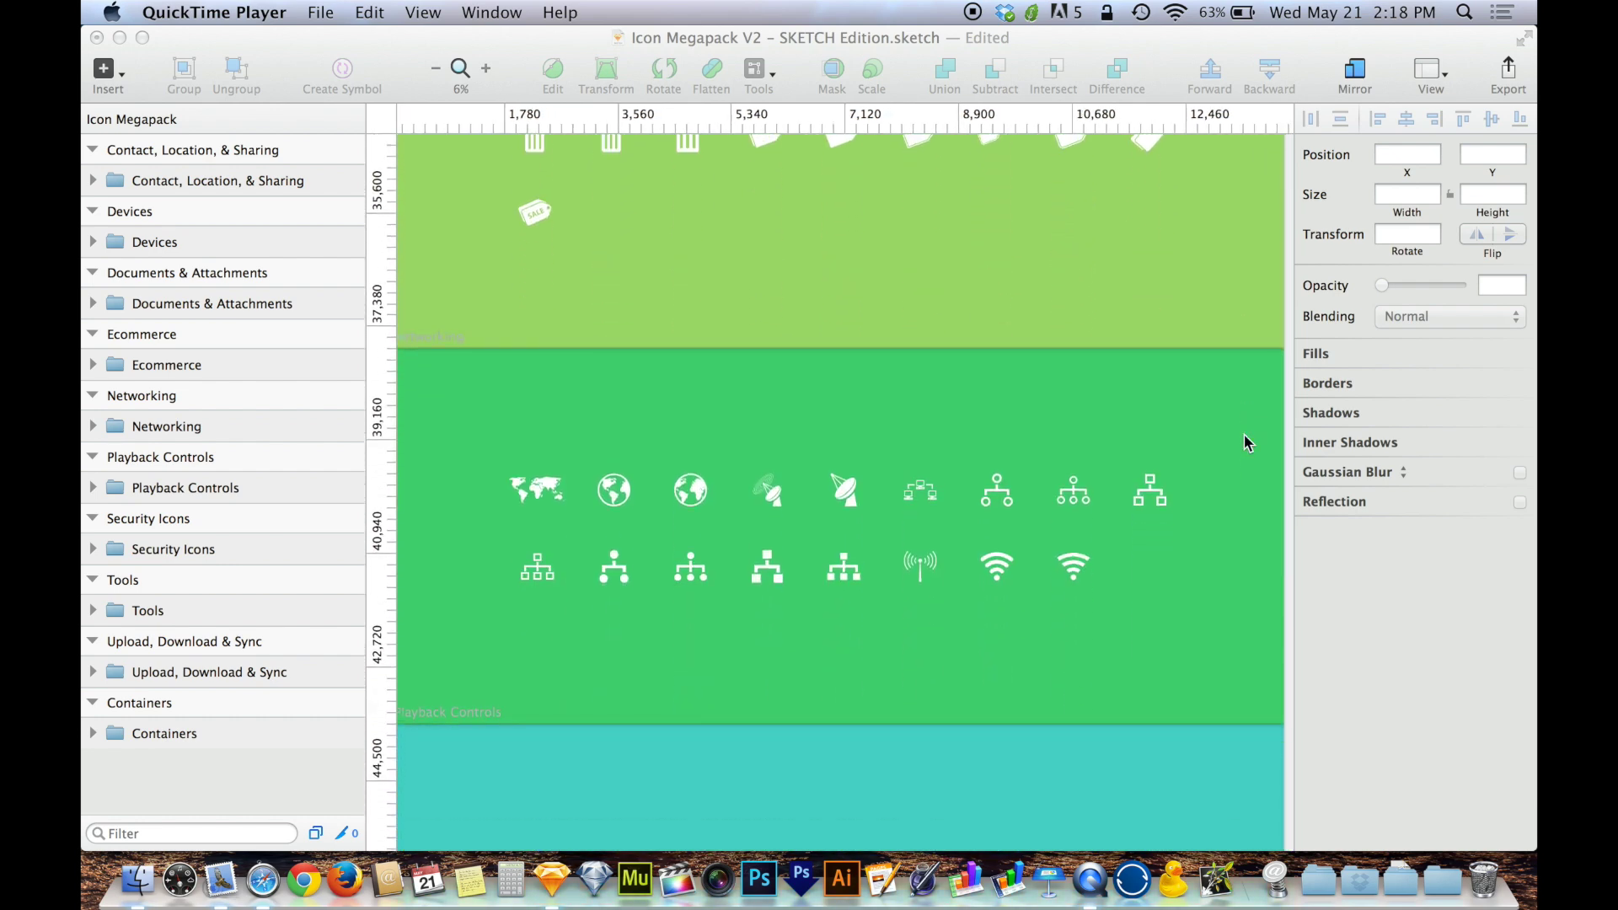
{"action": "scroll", "coordinate": [1248, 444], "scroll_direction": "up", "scroll_amount": 4}
{"action": "scroll", "coordinate": [1249, 443], "scroll_direction": "up", "scroll_amount": 15}
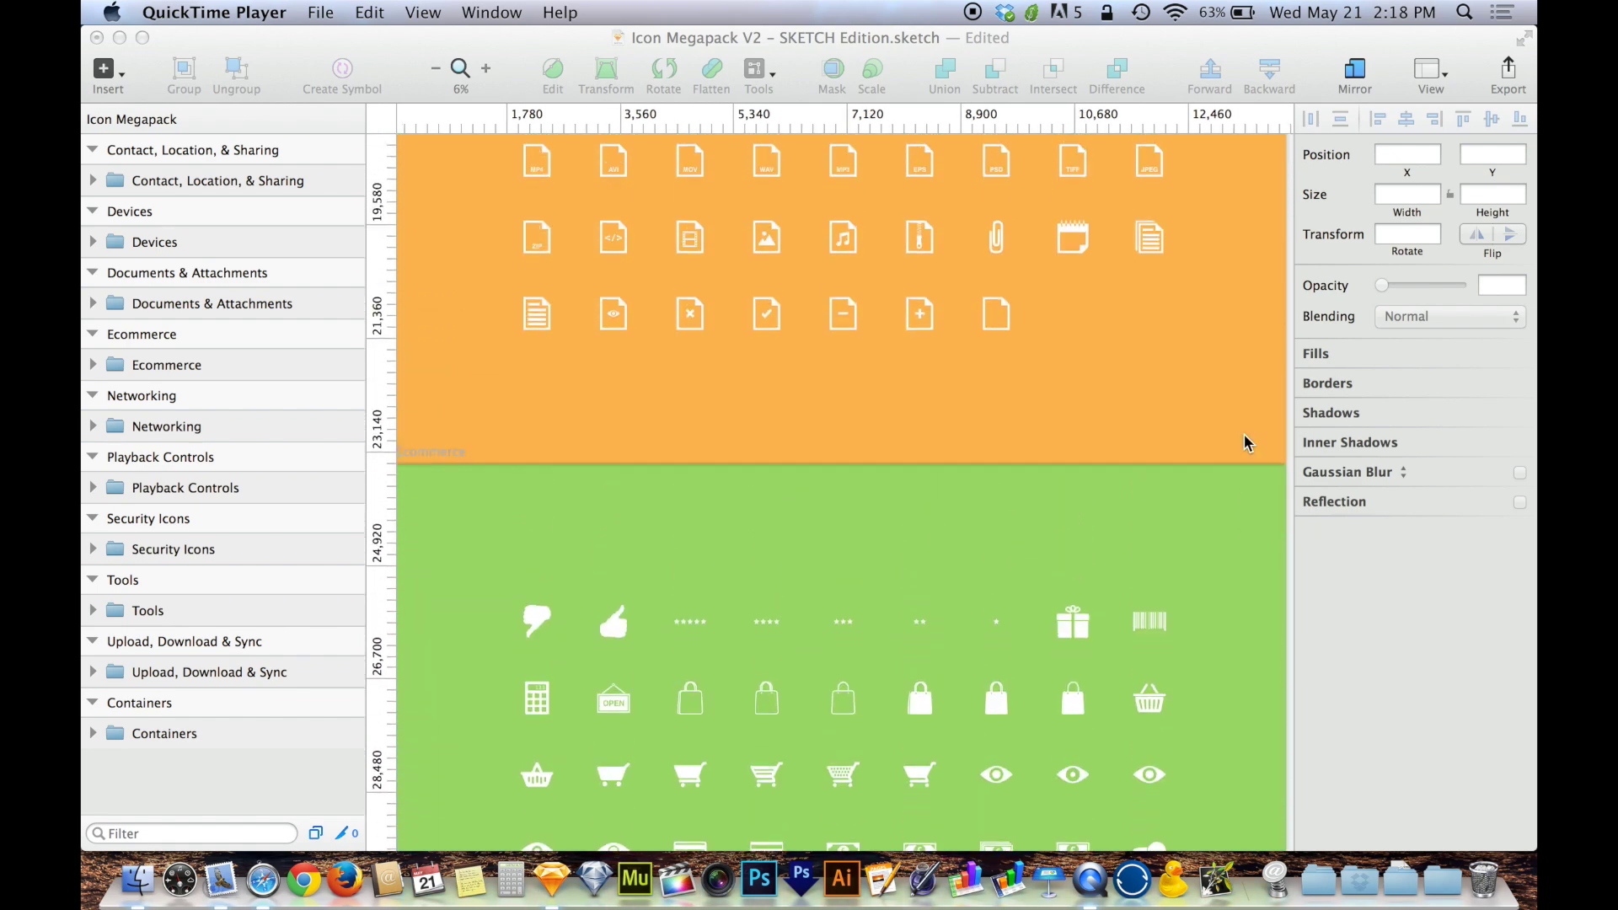
{"action": "scroll", "coordinate": [1244, 433], "scroll_direction": "up", "scroll_amount": 6}
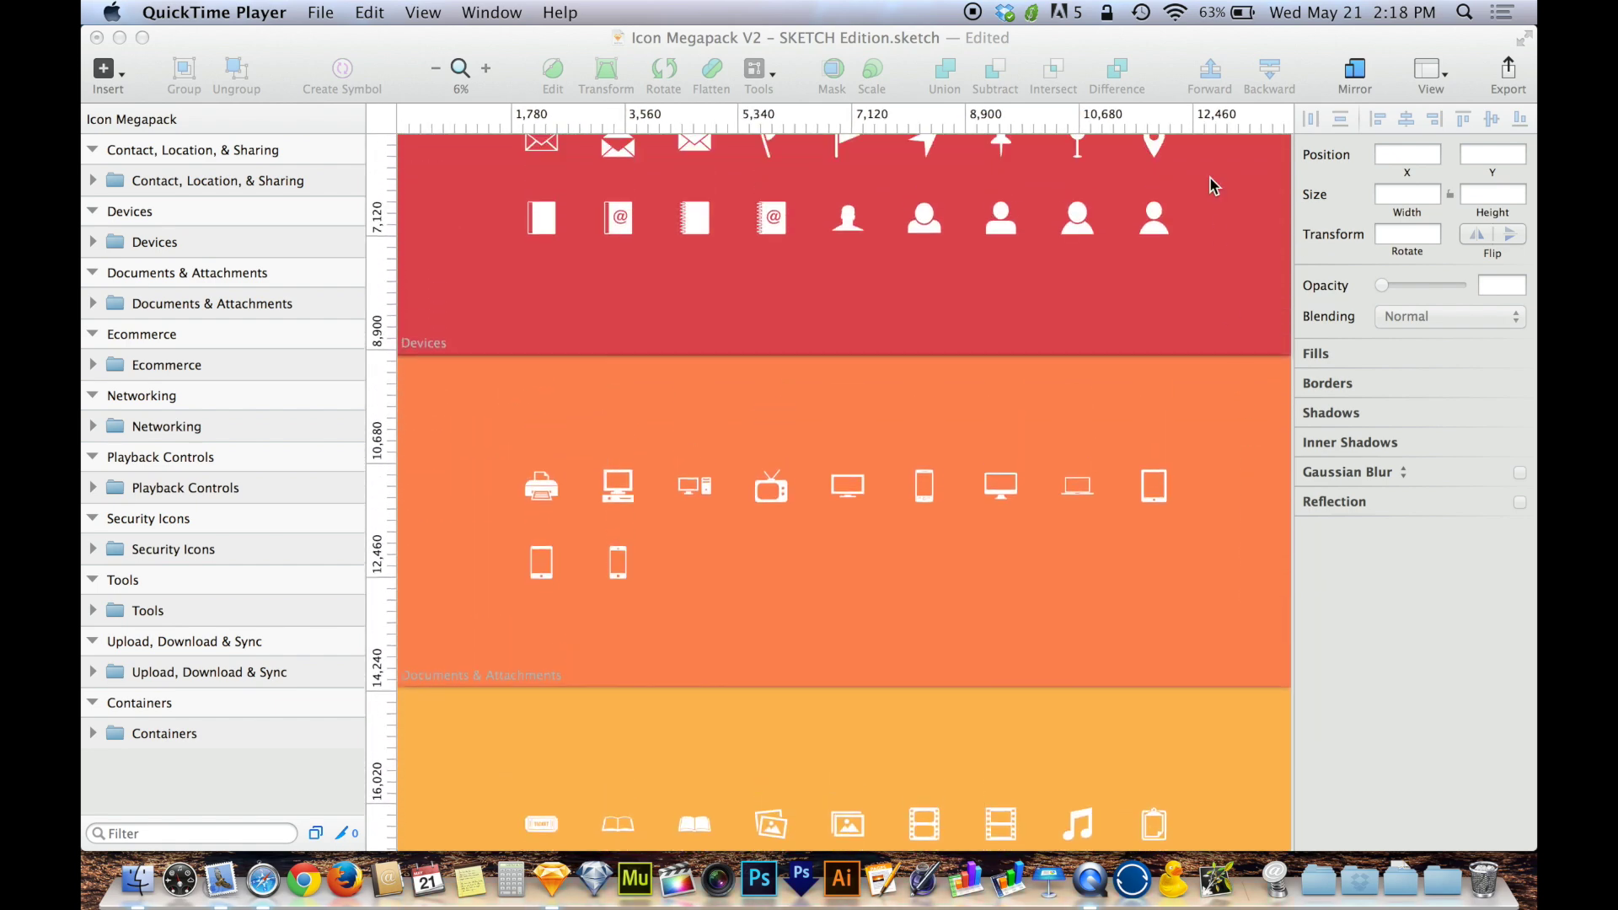
{"action": "scroll", "coordinate": [1210, 472], "scroll_direction": "up", "scroll_amount": 5}
{"action": "left_click", "coordinate": [1226, 460]}
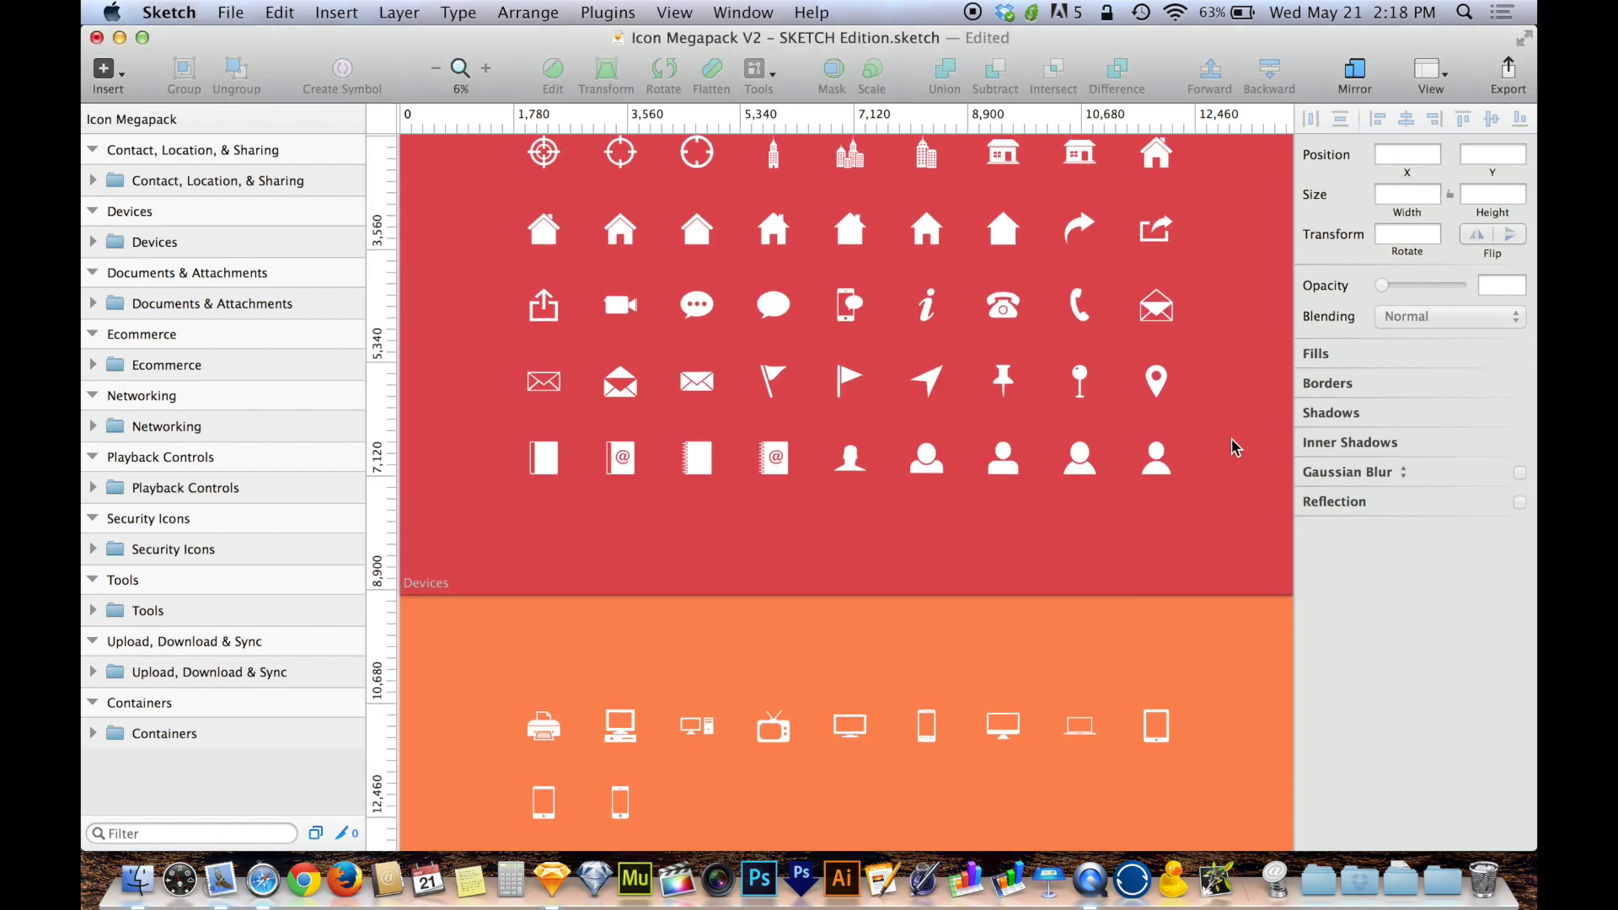
Marquee-select all the icons on the red Contact, Location & Sharing artboard
{"action": "scroll", "coordinate": [1233, 446], "scroll_direction": "down", "scroll_amount": 3}
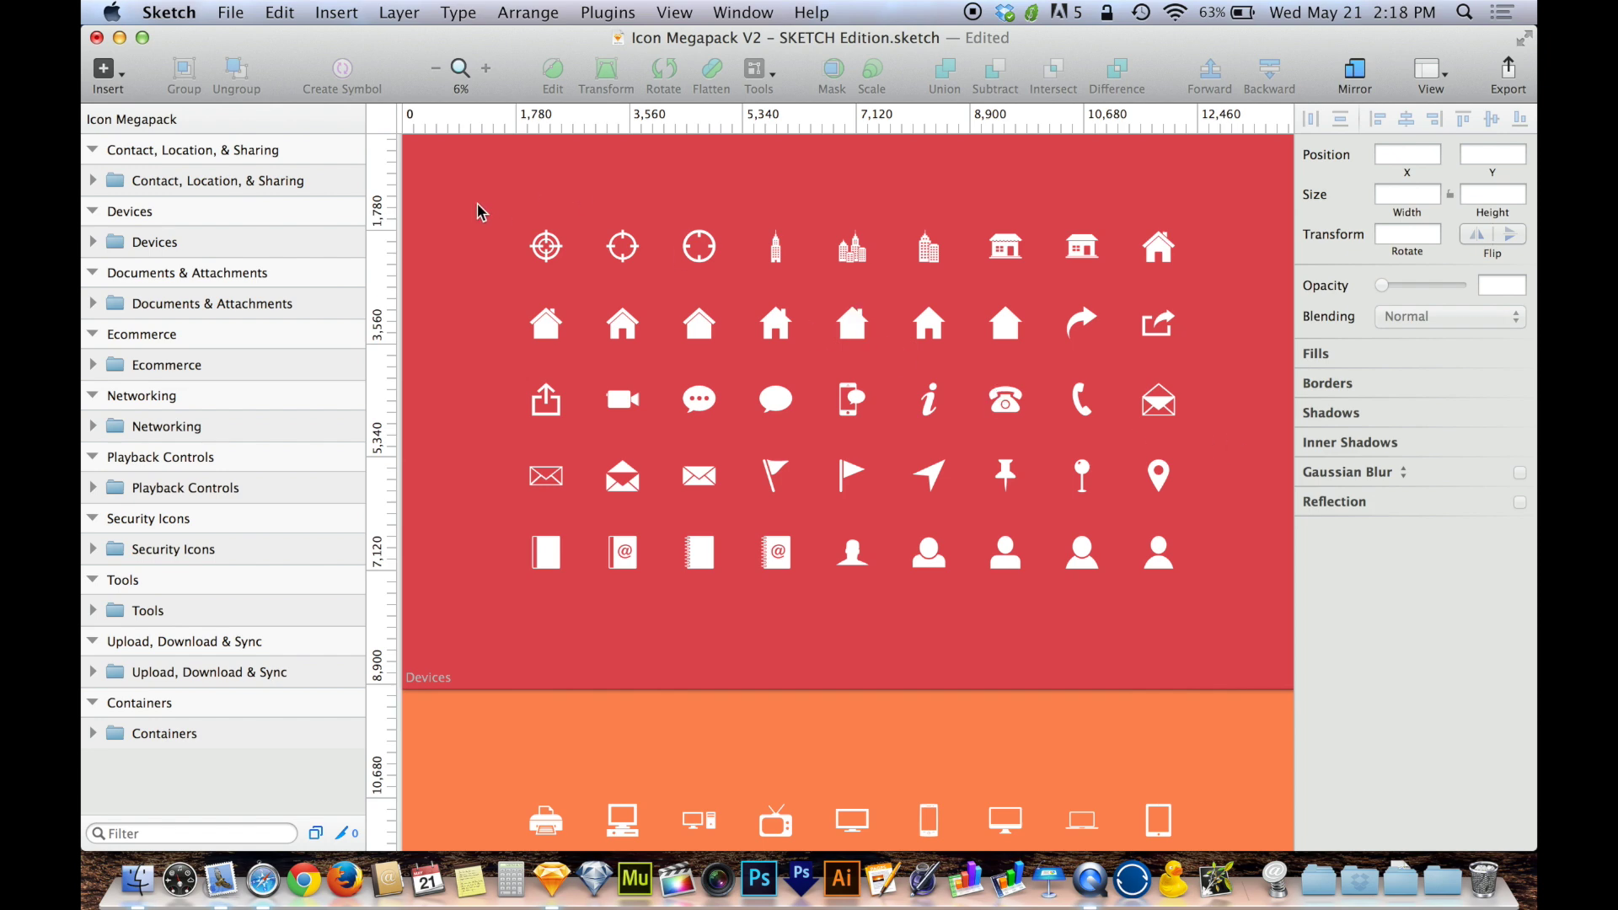
{"action": "left_click_drag", "start_coordinate": [478, 205], "coordinate": [1243, 607]}
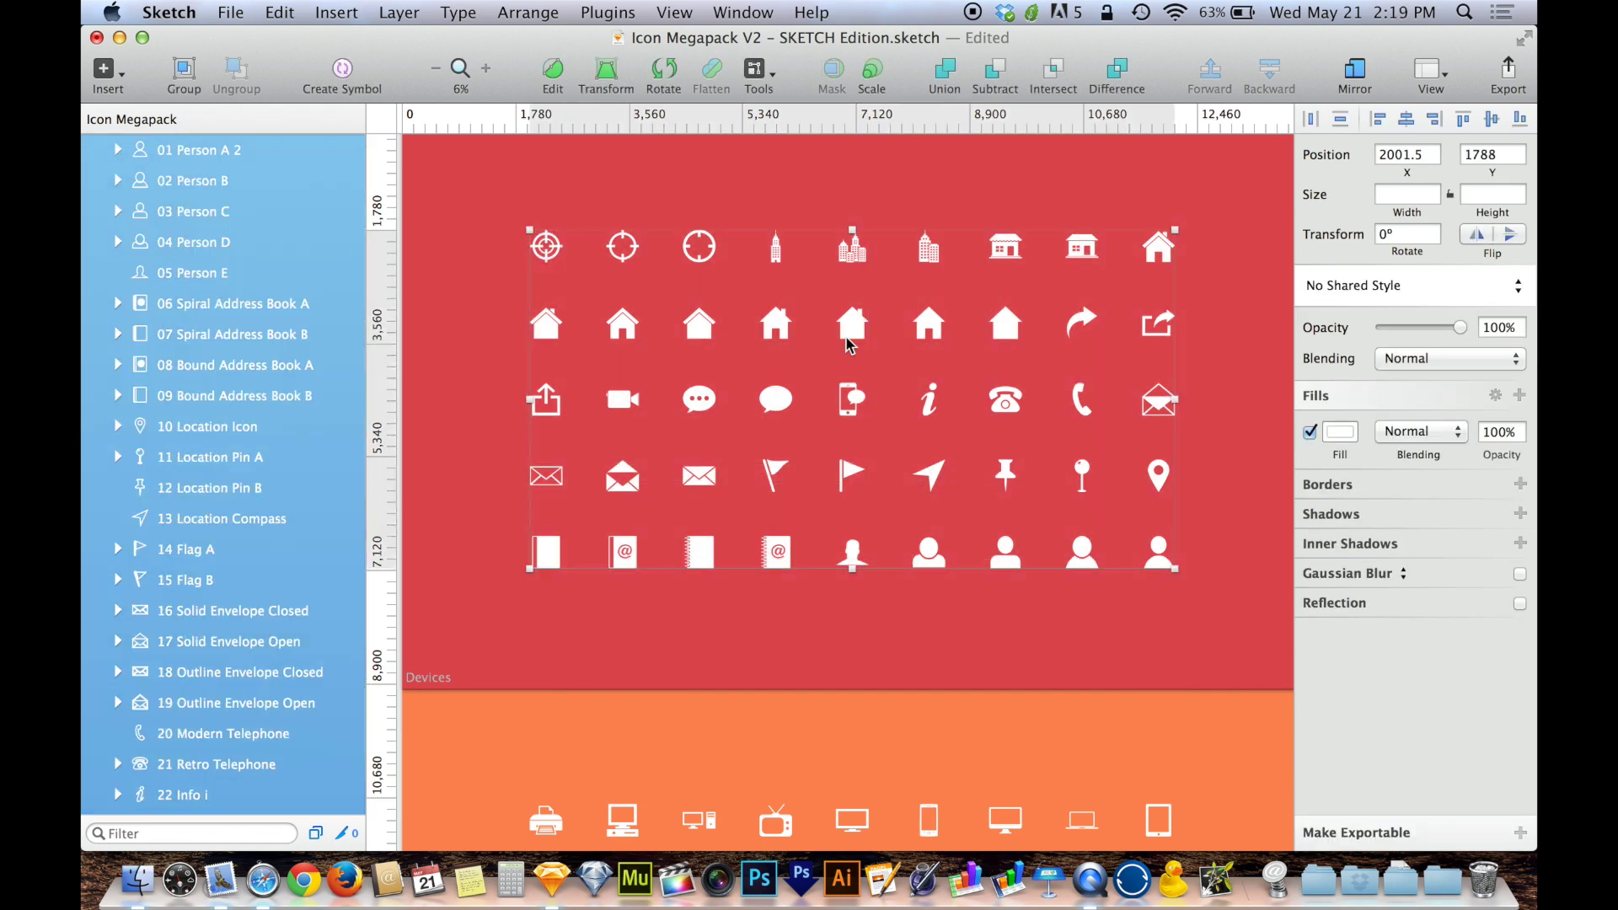
{"action": "left_click", "coordinate": [526, 10]}
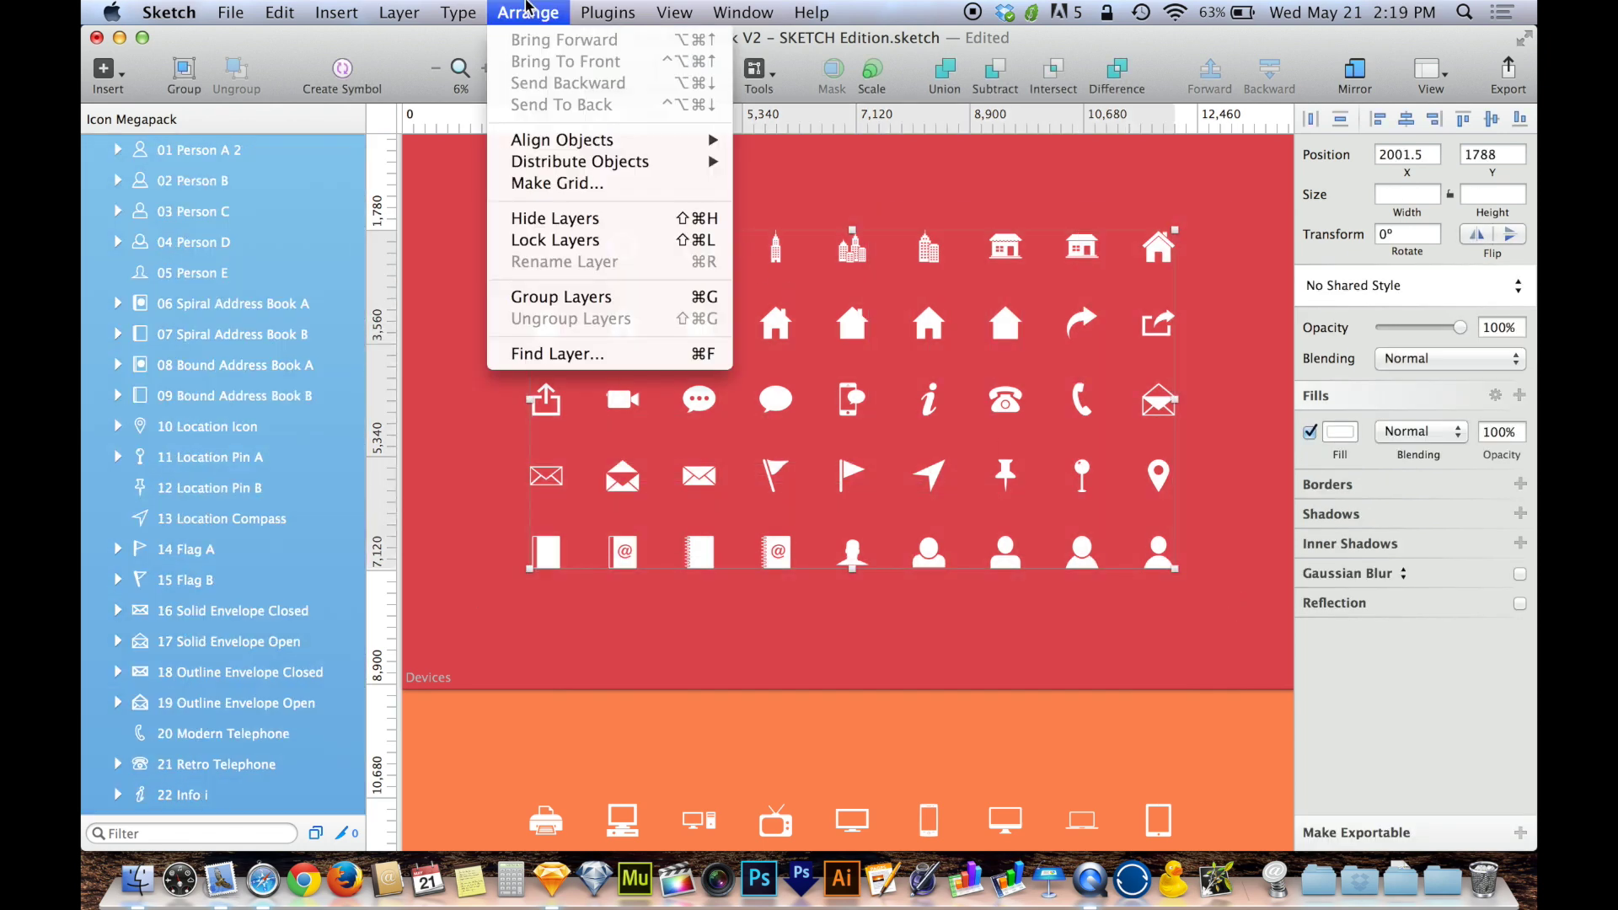
Open Arrange > Make Grid… for the selected icons
{"action": "left_click", "coordinate": [595, 183]}
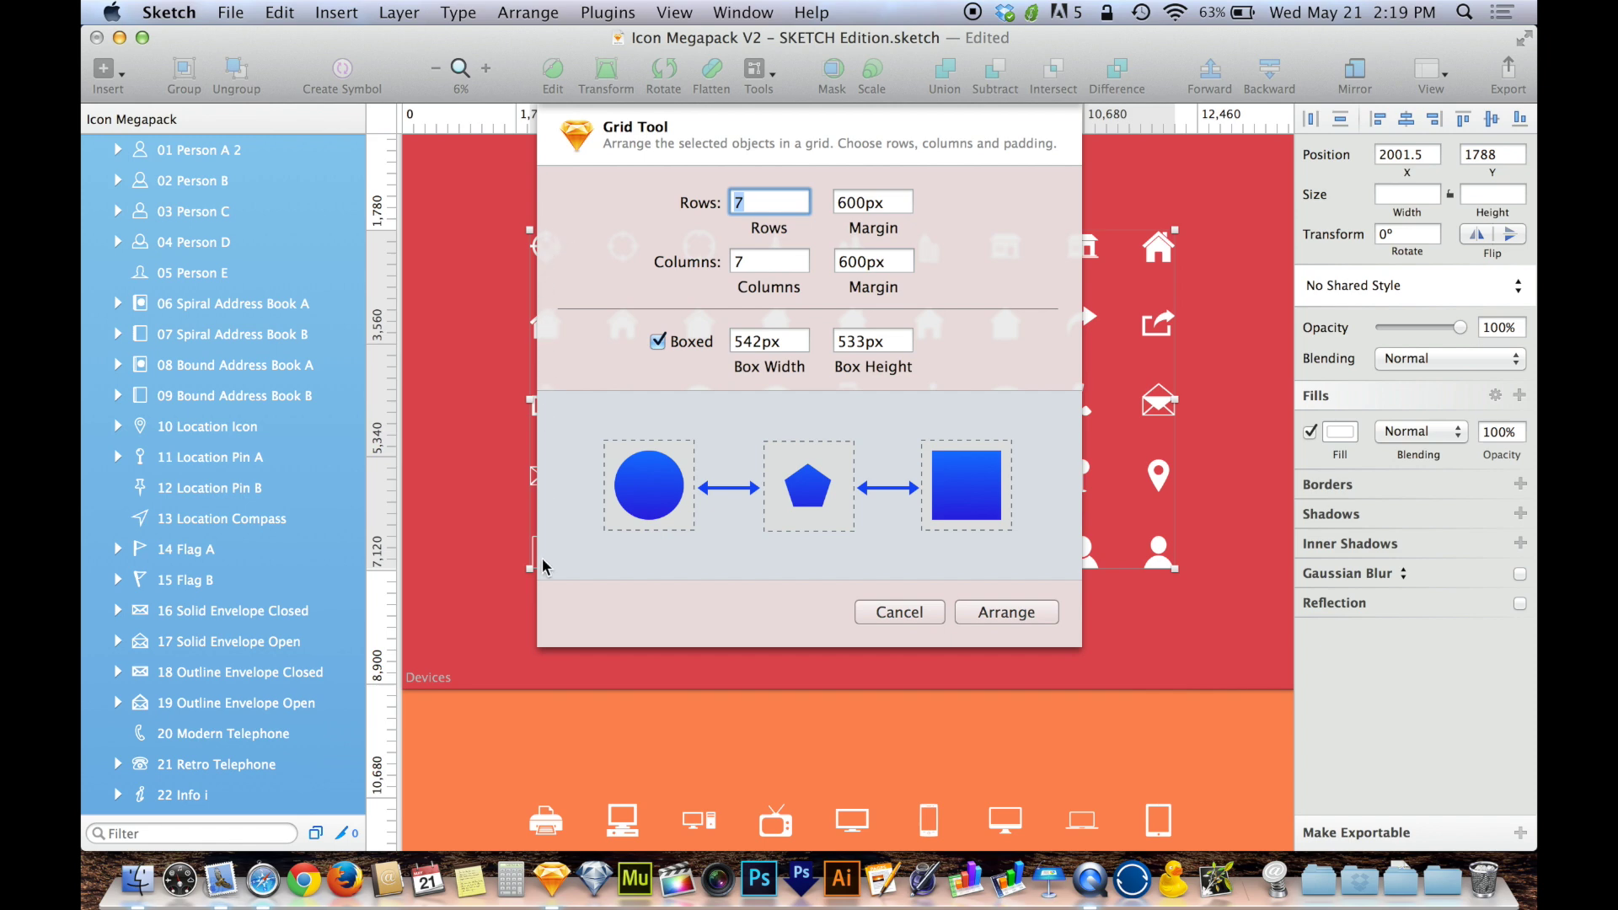
Set the Grid Tool to 4 rows and 10 columns, keeping the 600px margins
{"action": "type", "text": "5"}
{"action": "key", "text": "BackSpace"}
{"action": "type", "text": "4"}
{"action": "left_click", "coordinate": [754, 267]}
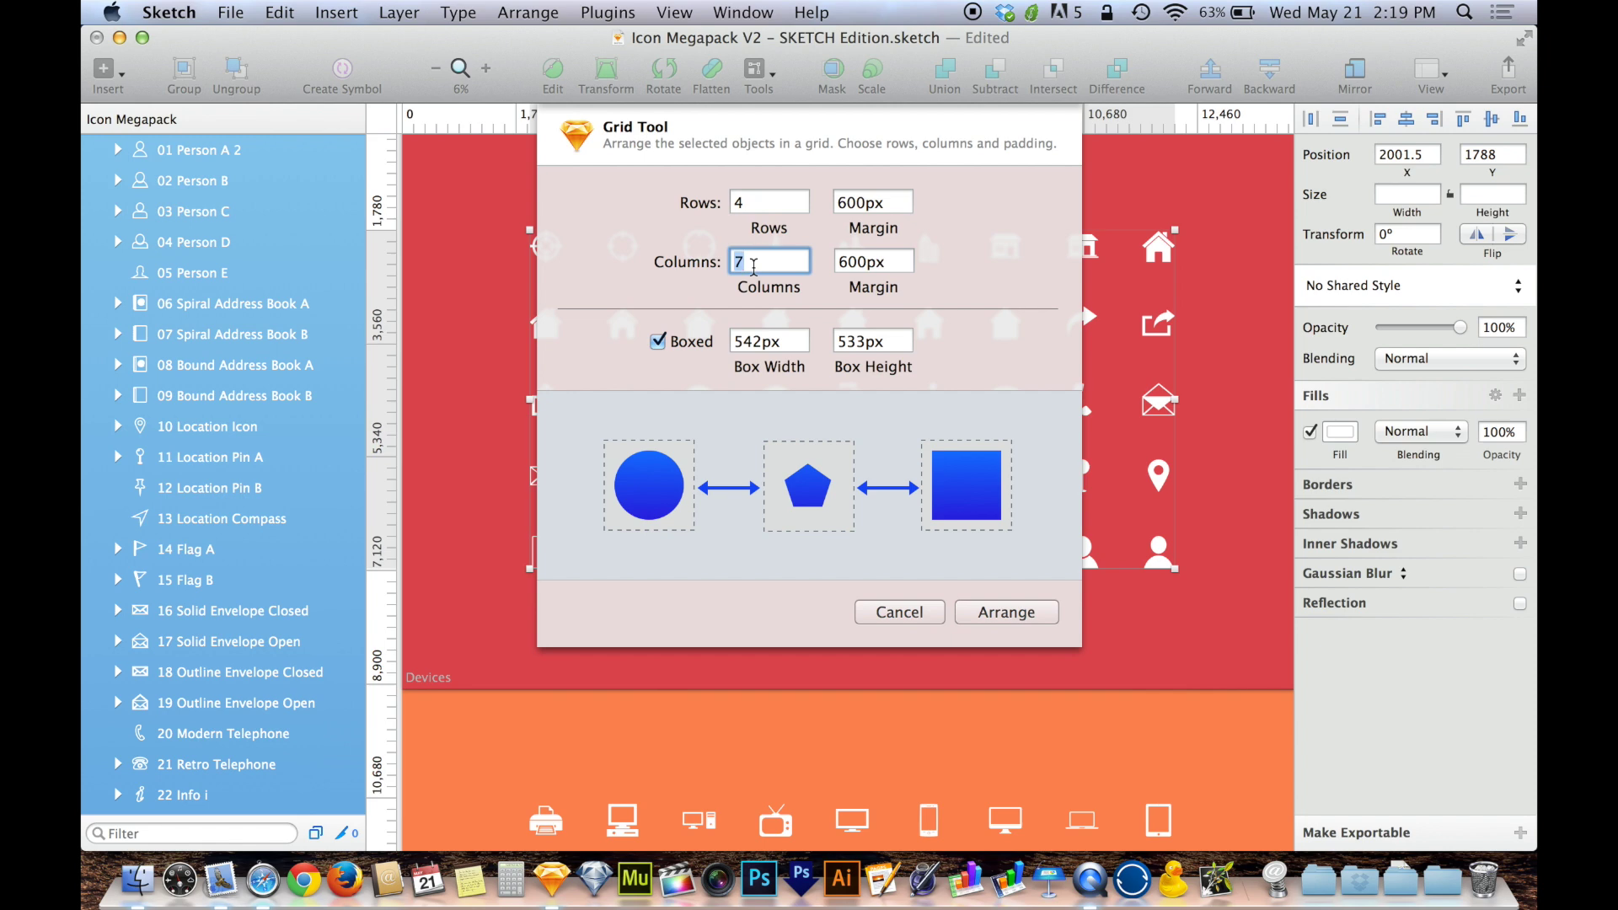
{"action": "type", "text": "10"}
{"action": "left_click", "coordinate": [864, 258]}
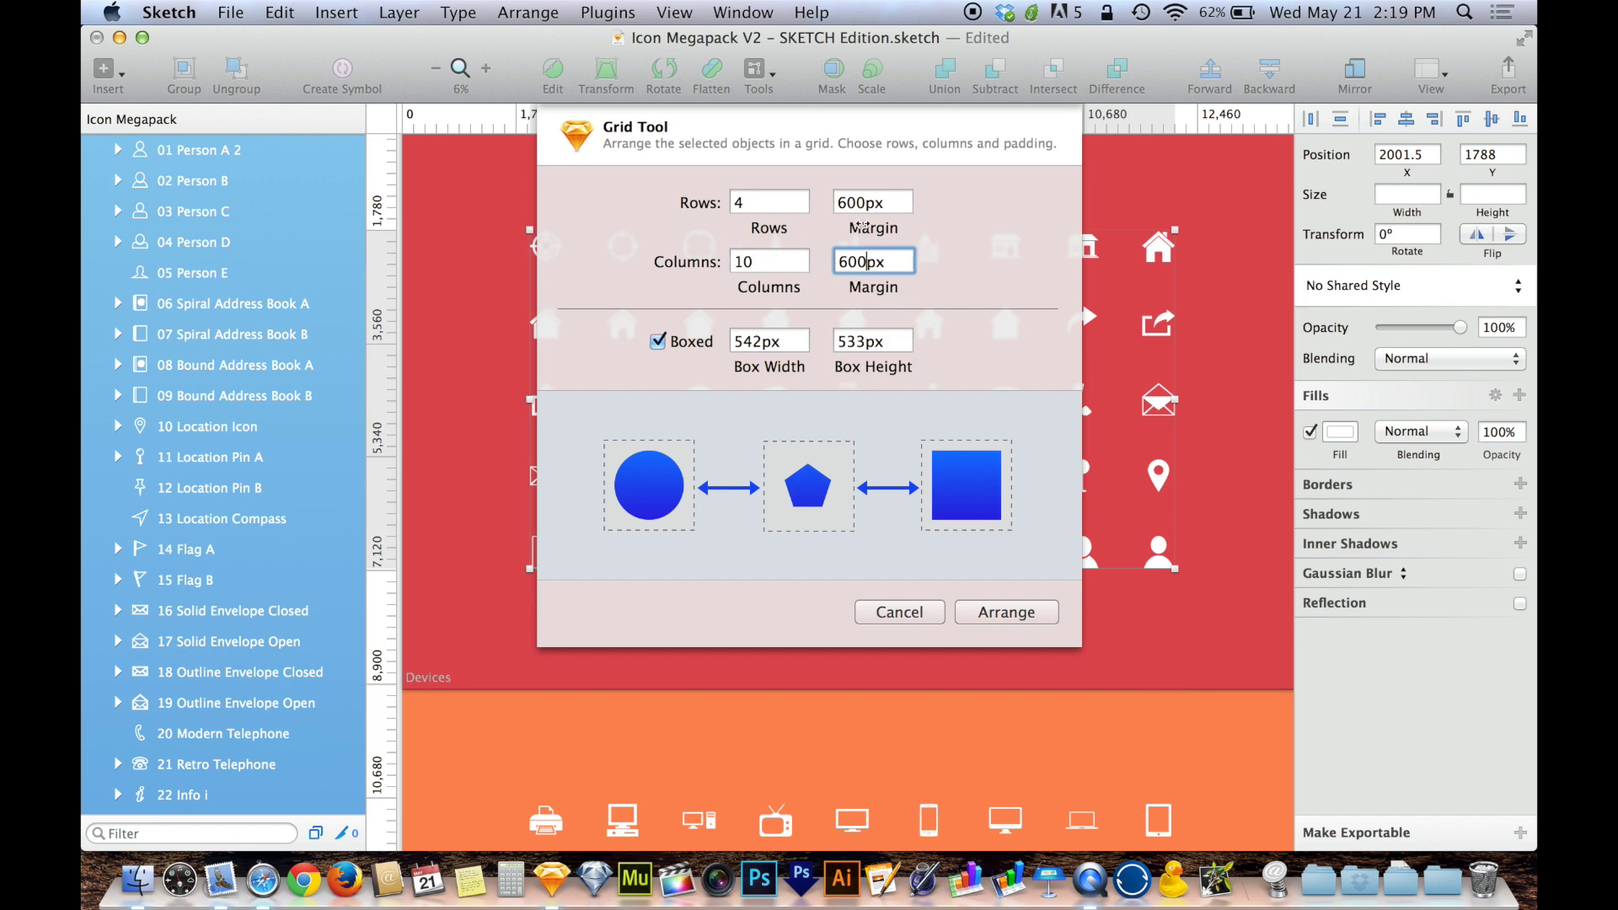
{"action": "left_click", "coordinate": [866, 211]}
{"action": "left_click", "coordinate": [864, 270]}
Toggle Boxed off and back on to compare the grid previews
{"action": "left_click", "coordinate": [659, 342]}
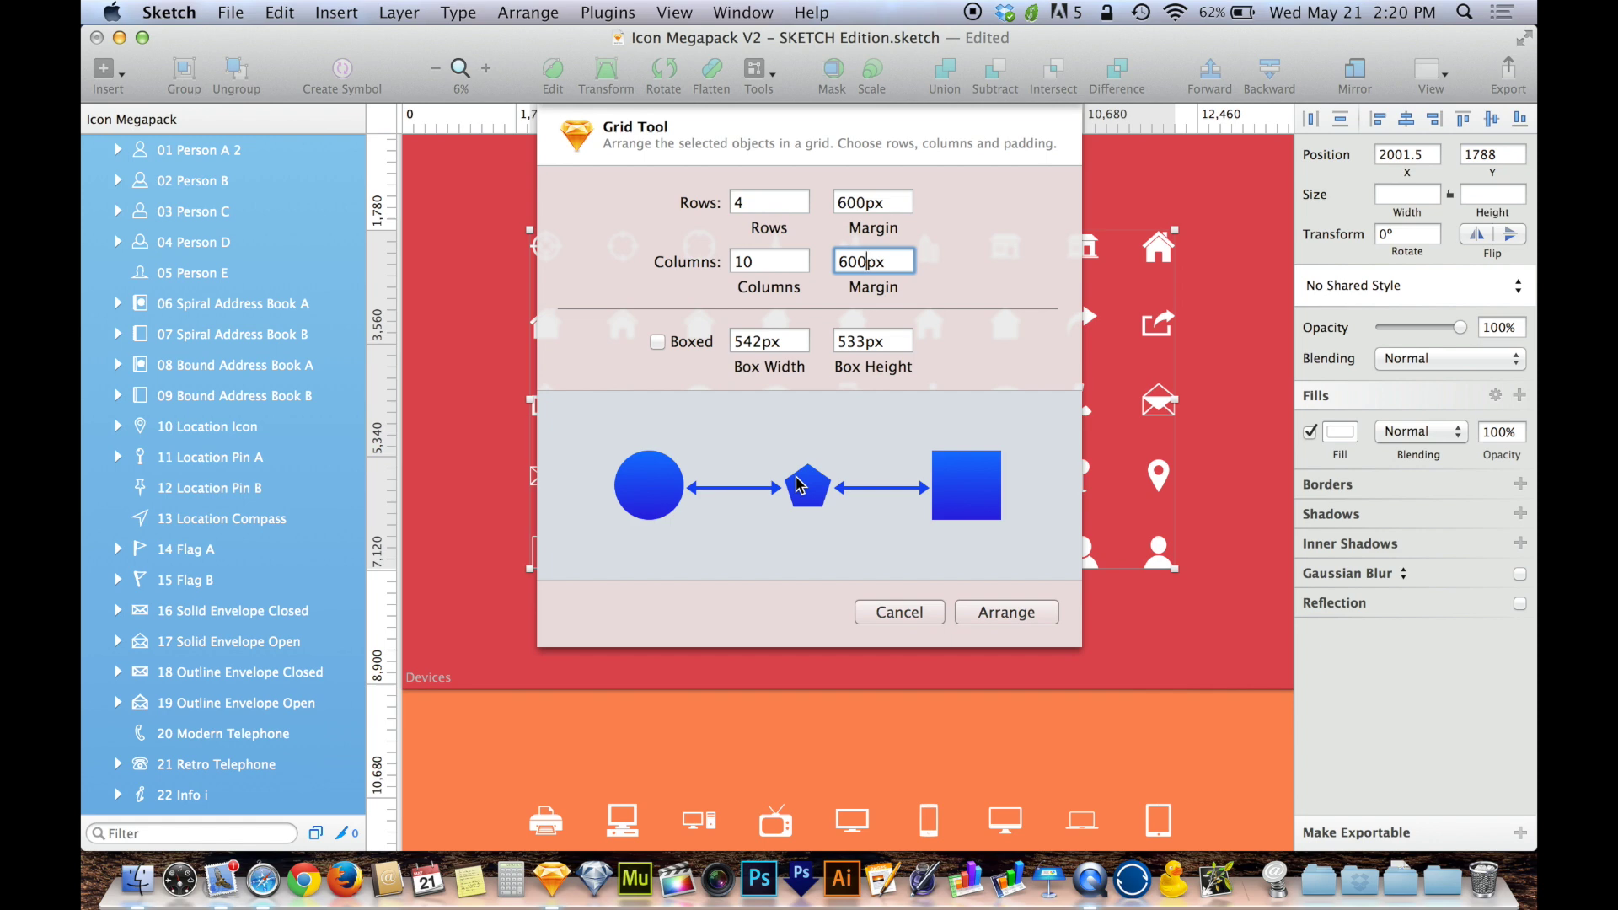
{"action": "left_click", "coordinate": [661, 342]}
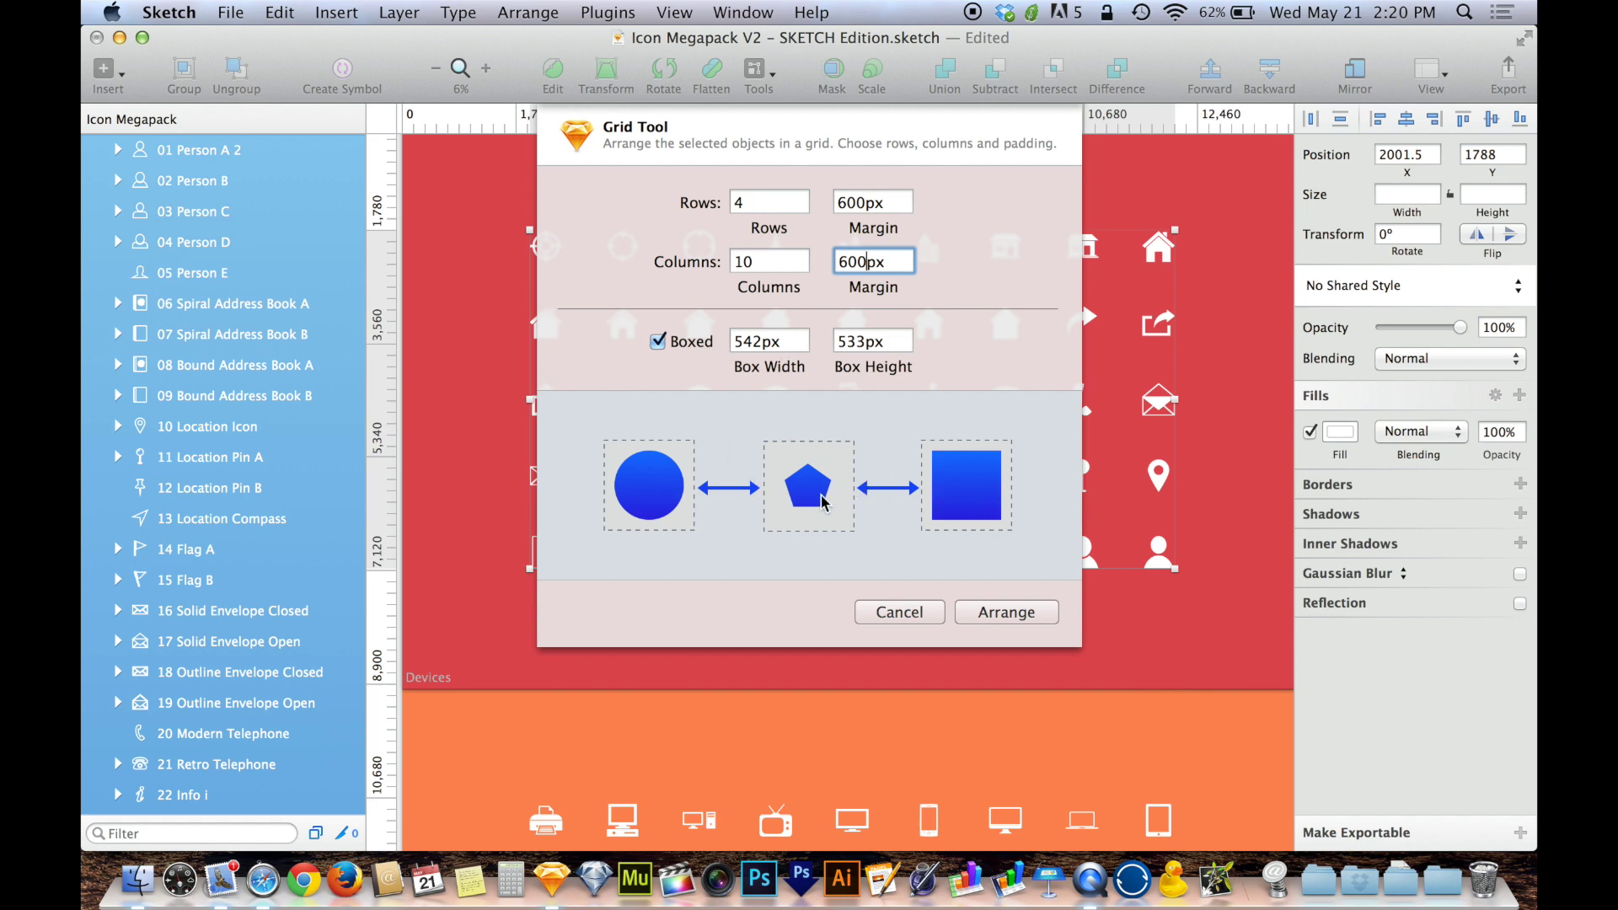
Toggle Boxed repeatedly to compare previews, ending with it checked
{"action": "left_click", "coordinate": [658, 342]}
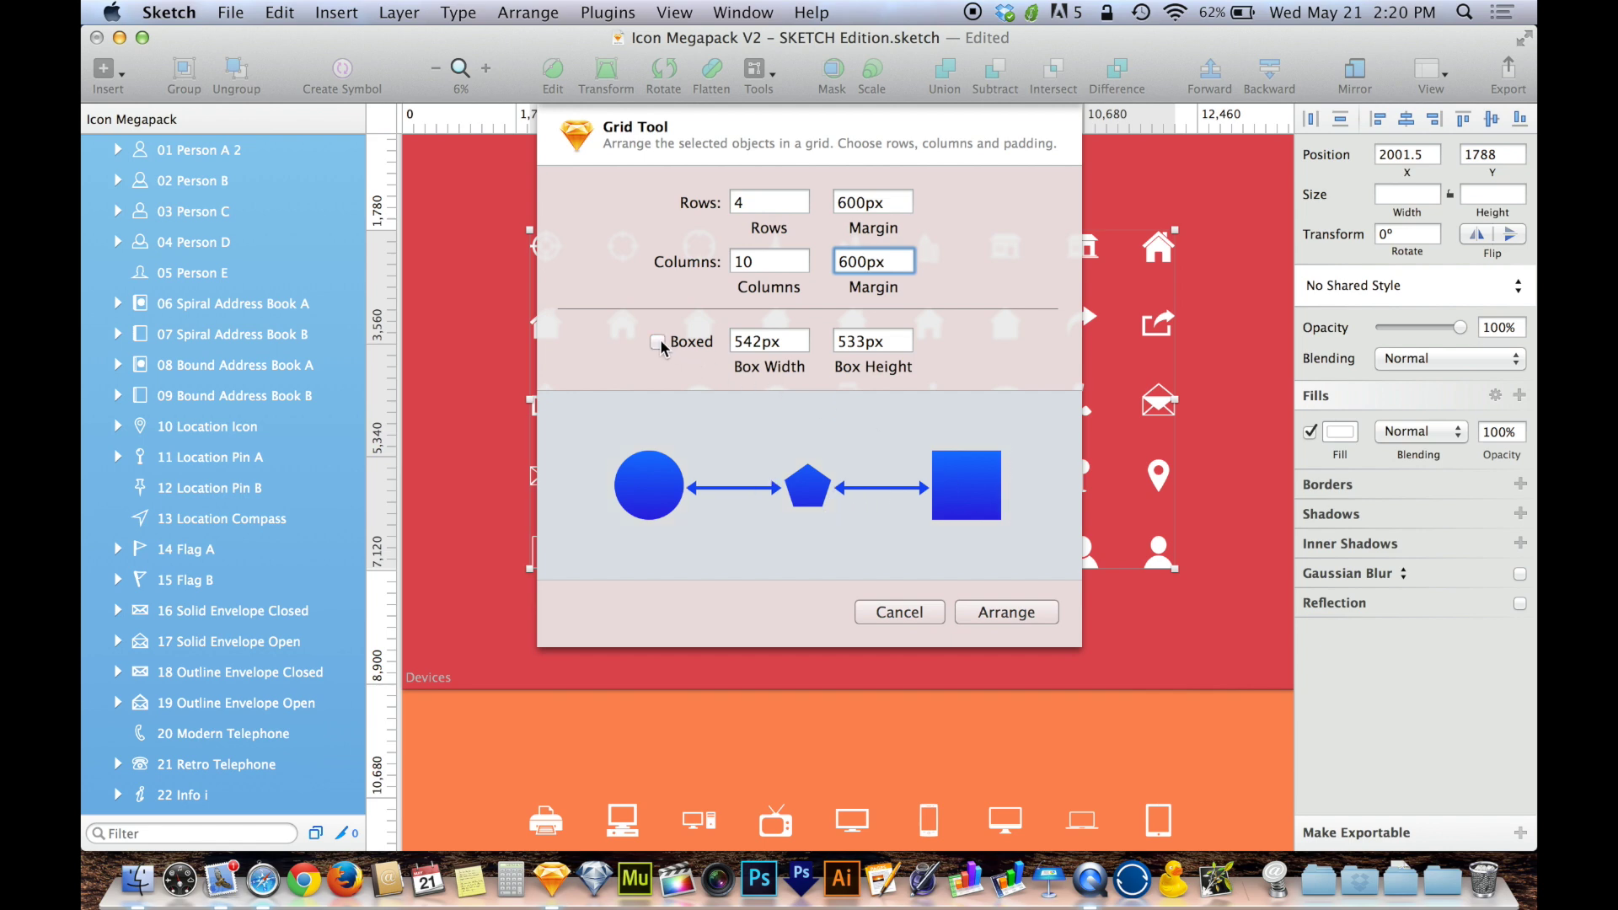
{"action": "left_click", "coordinate": [658, 342]}
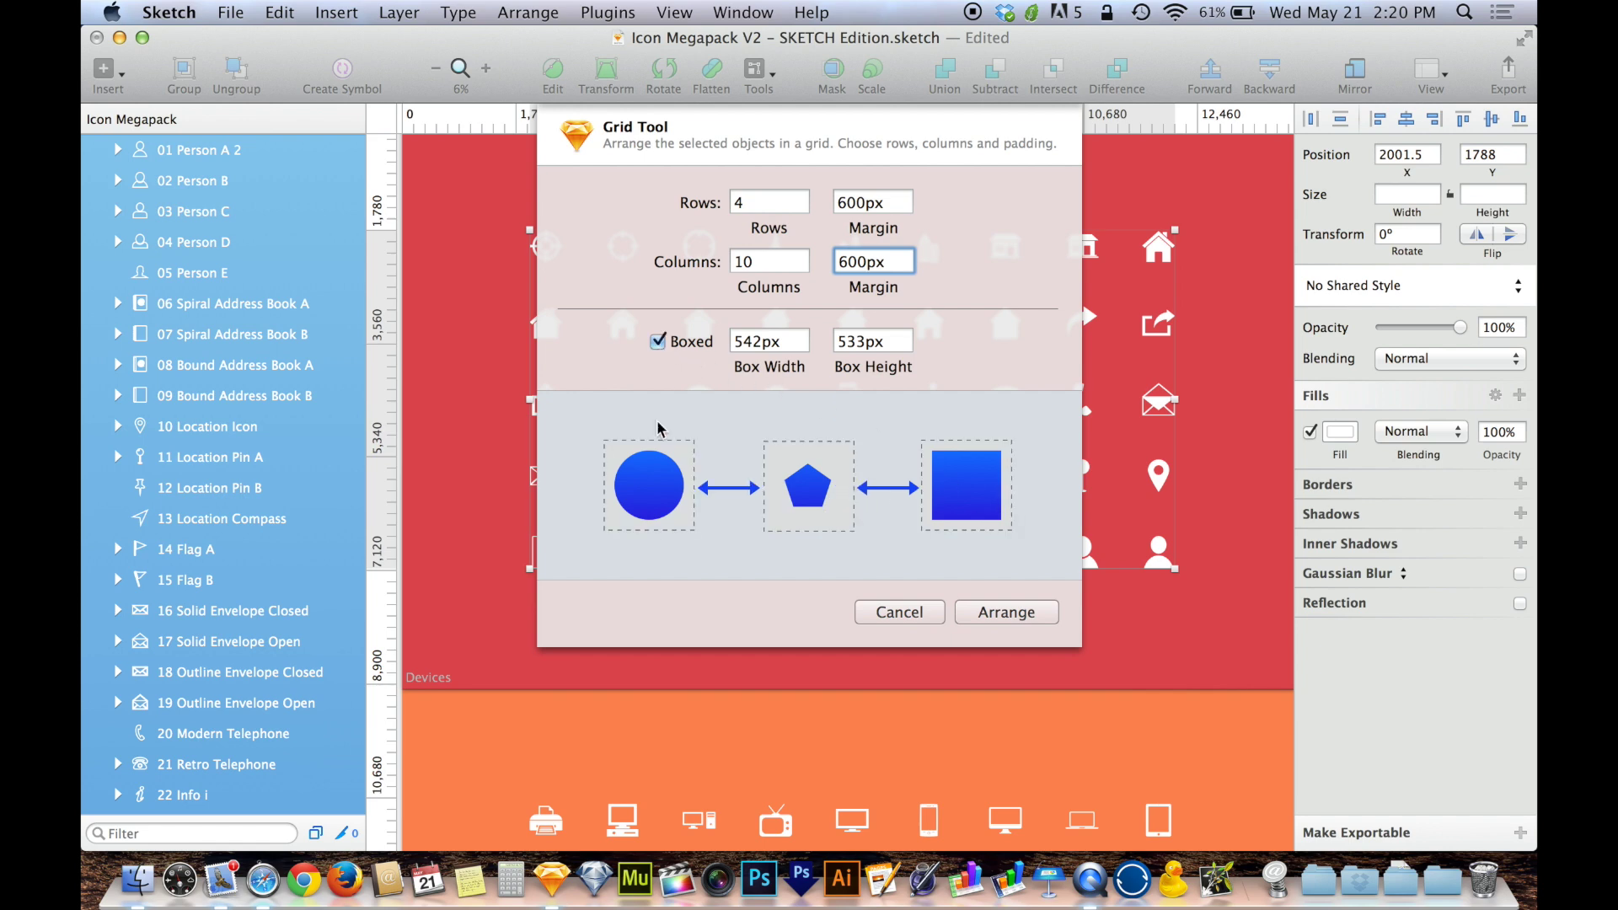
{"action": "left_click", "coordinate": [657, 344]}
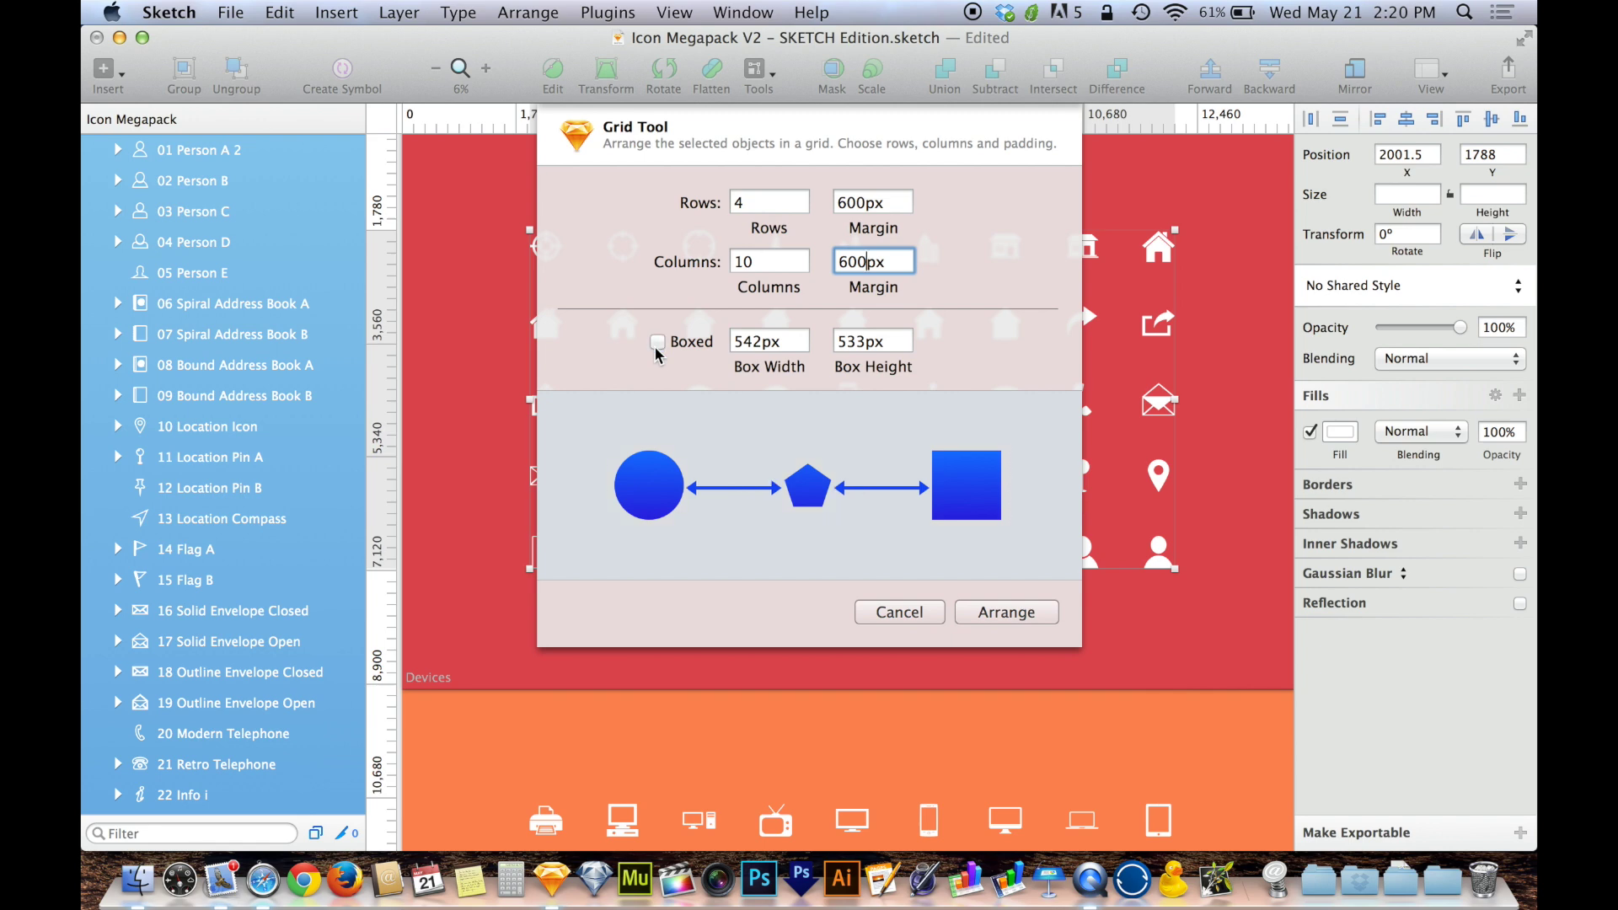
{"action": "left_click", "coordinate": [657, 344]}
{"action": "left_click", "coordinate": [657, 344]}
{"action": "left_click", "coordinate": [657, 344]}
{"action": "left_click", "coordinate": [657, 344]}
{"action": "left_click", "coordinate": [658, 344]}
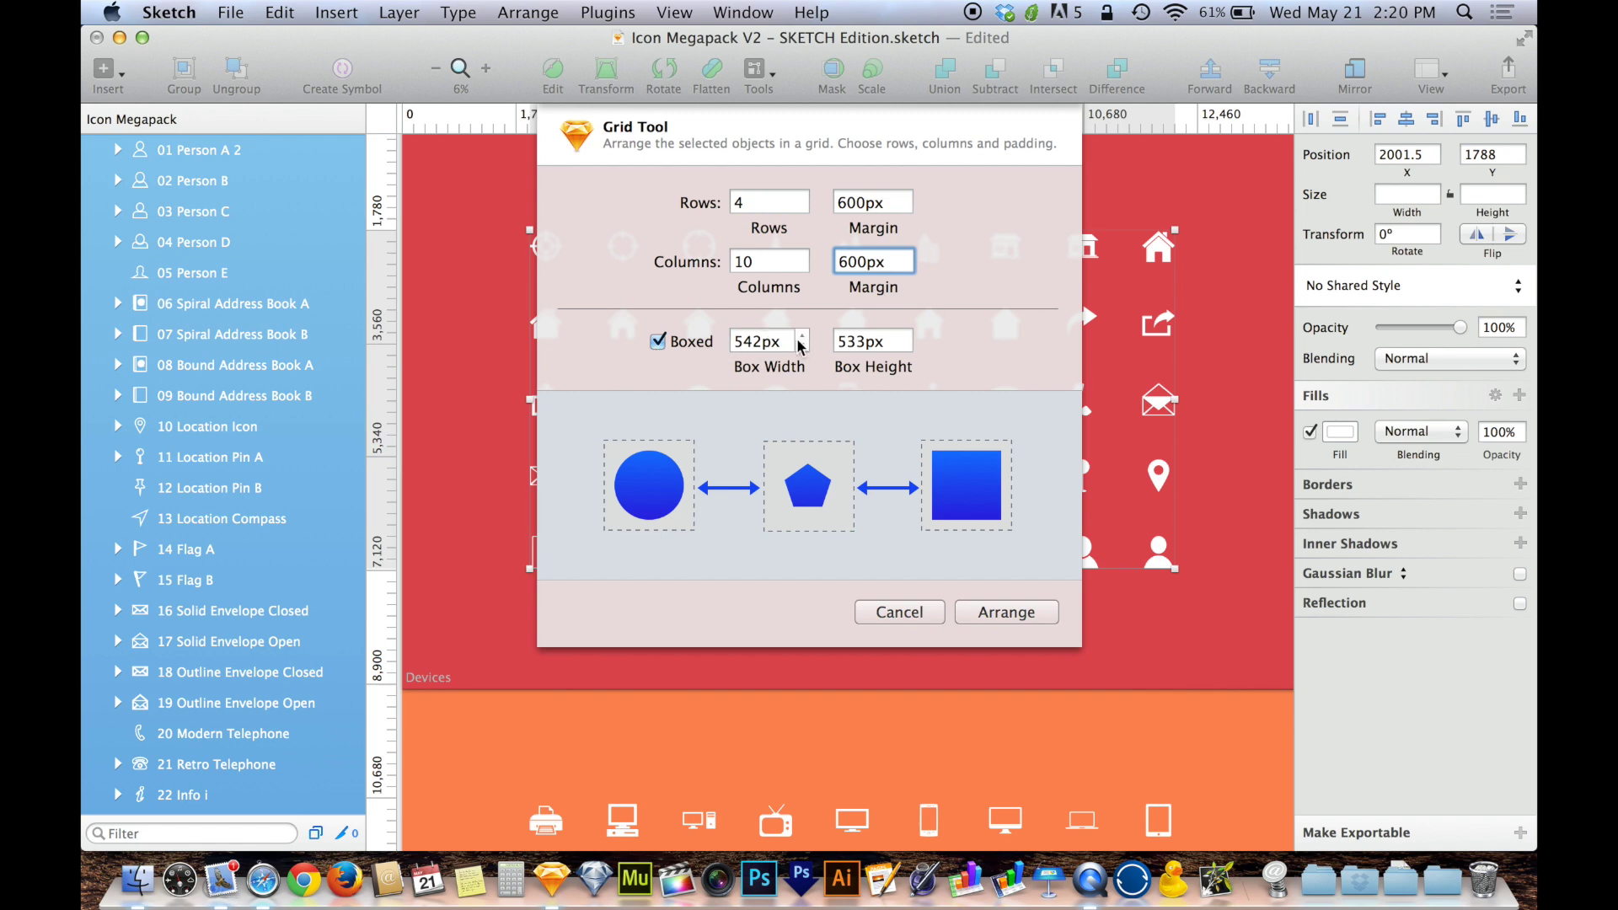
Set box width and height to 600px and arrange the icons into the grid
{"action": "double_click", "coordinate": [758, 343]}
{"action": "type", "text": "600"}
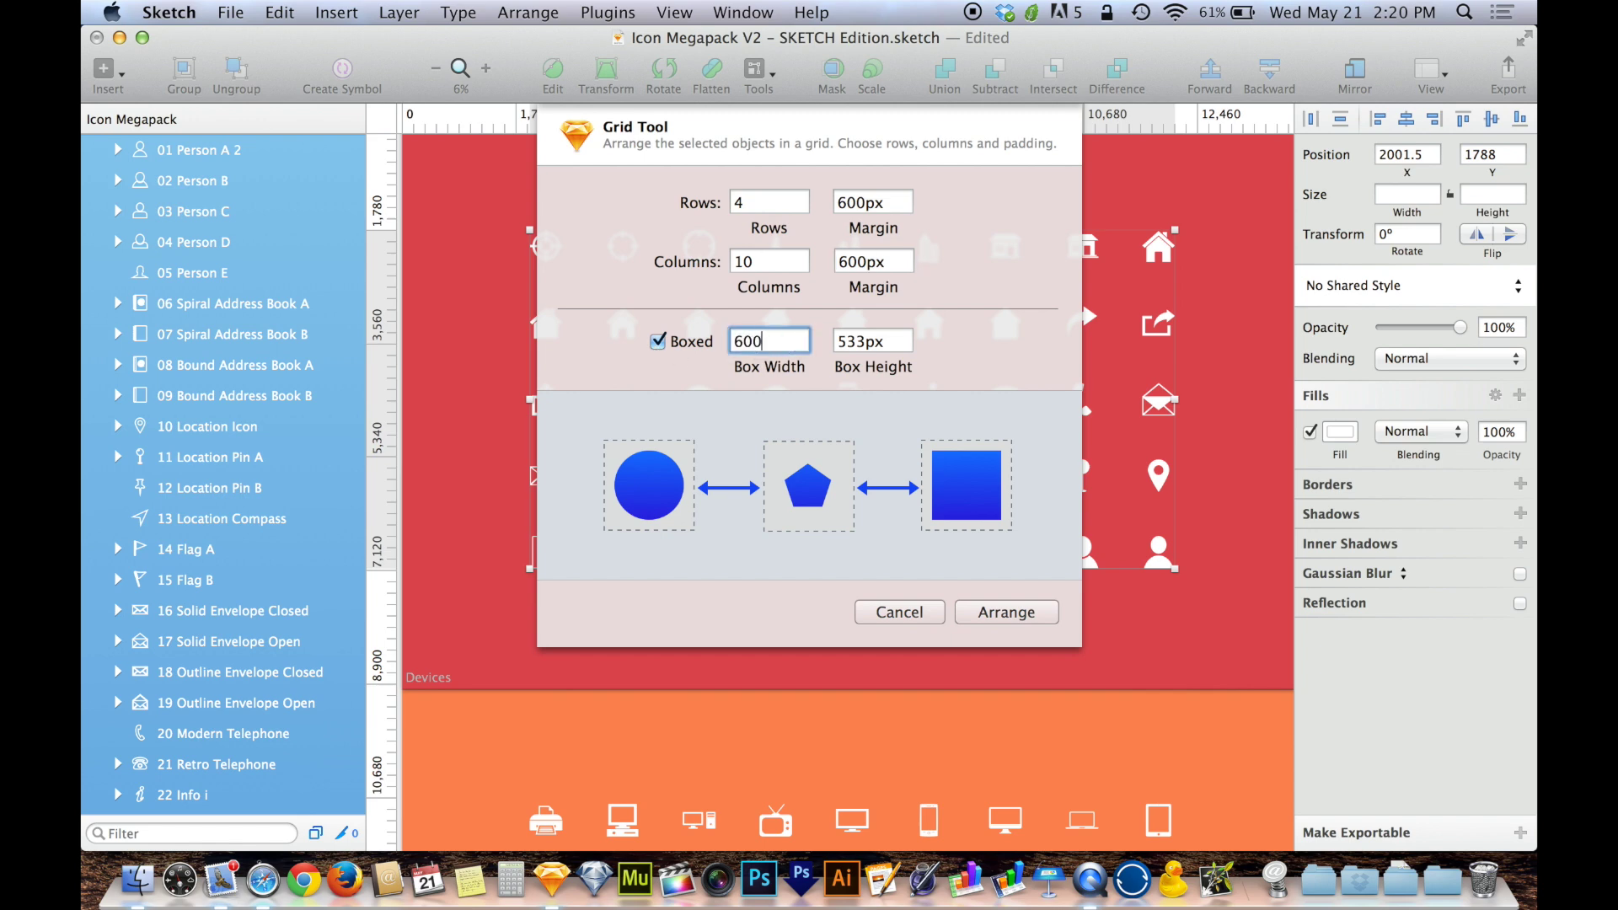
{"action": "key", "text": "Tab"}
{"action": "type", "text": "600"}
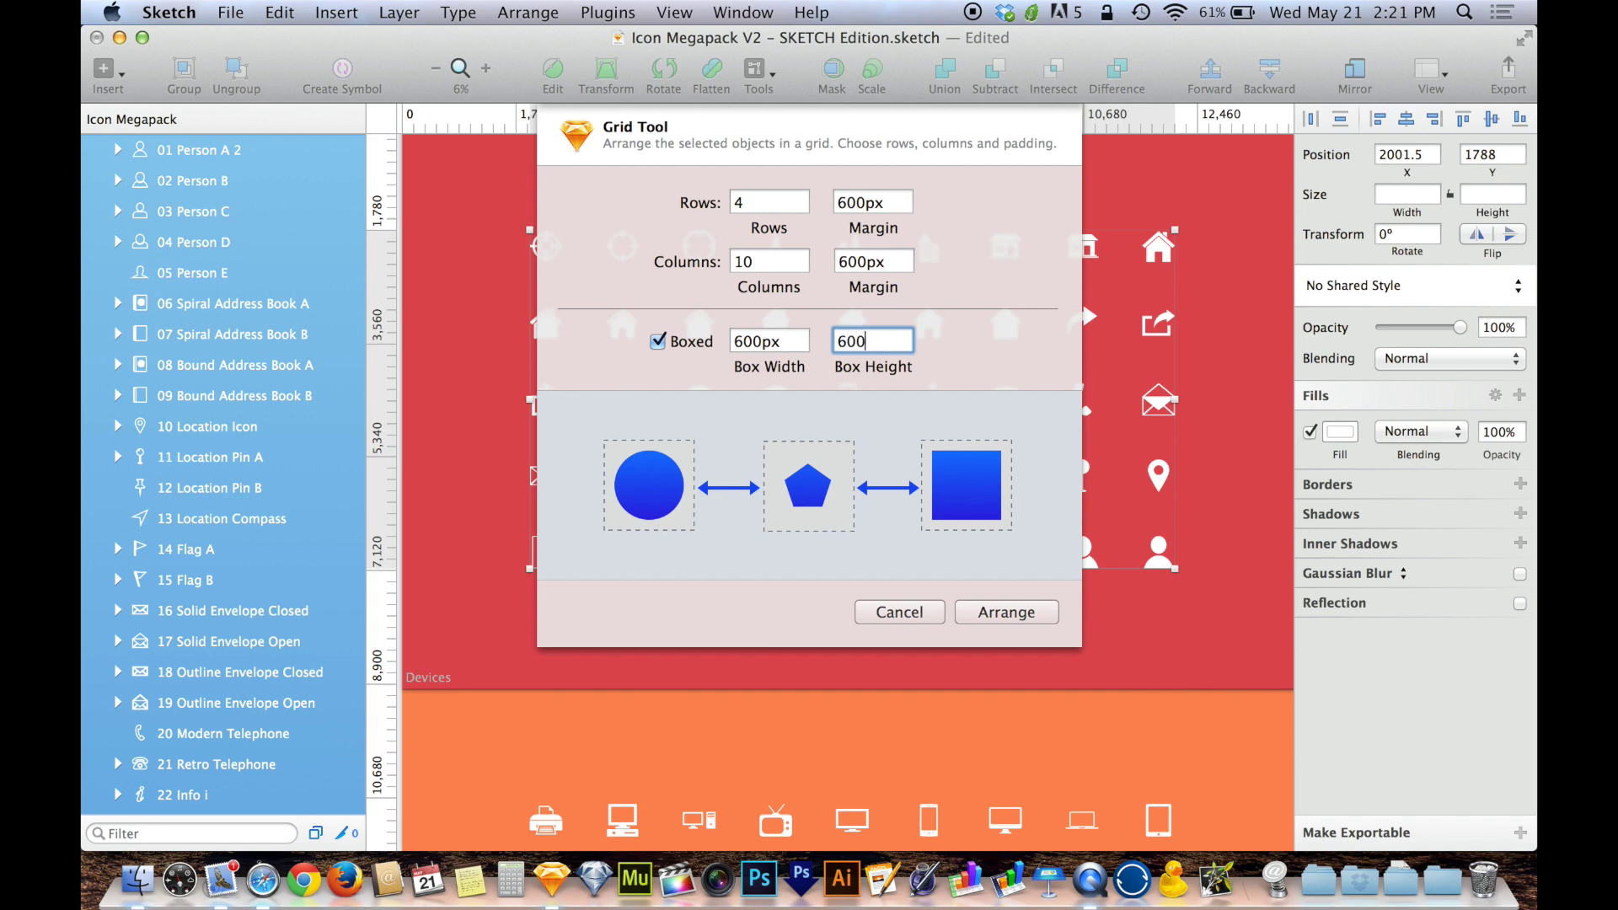
{"action": "left_click", "coordinate": [782, 266]}
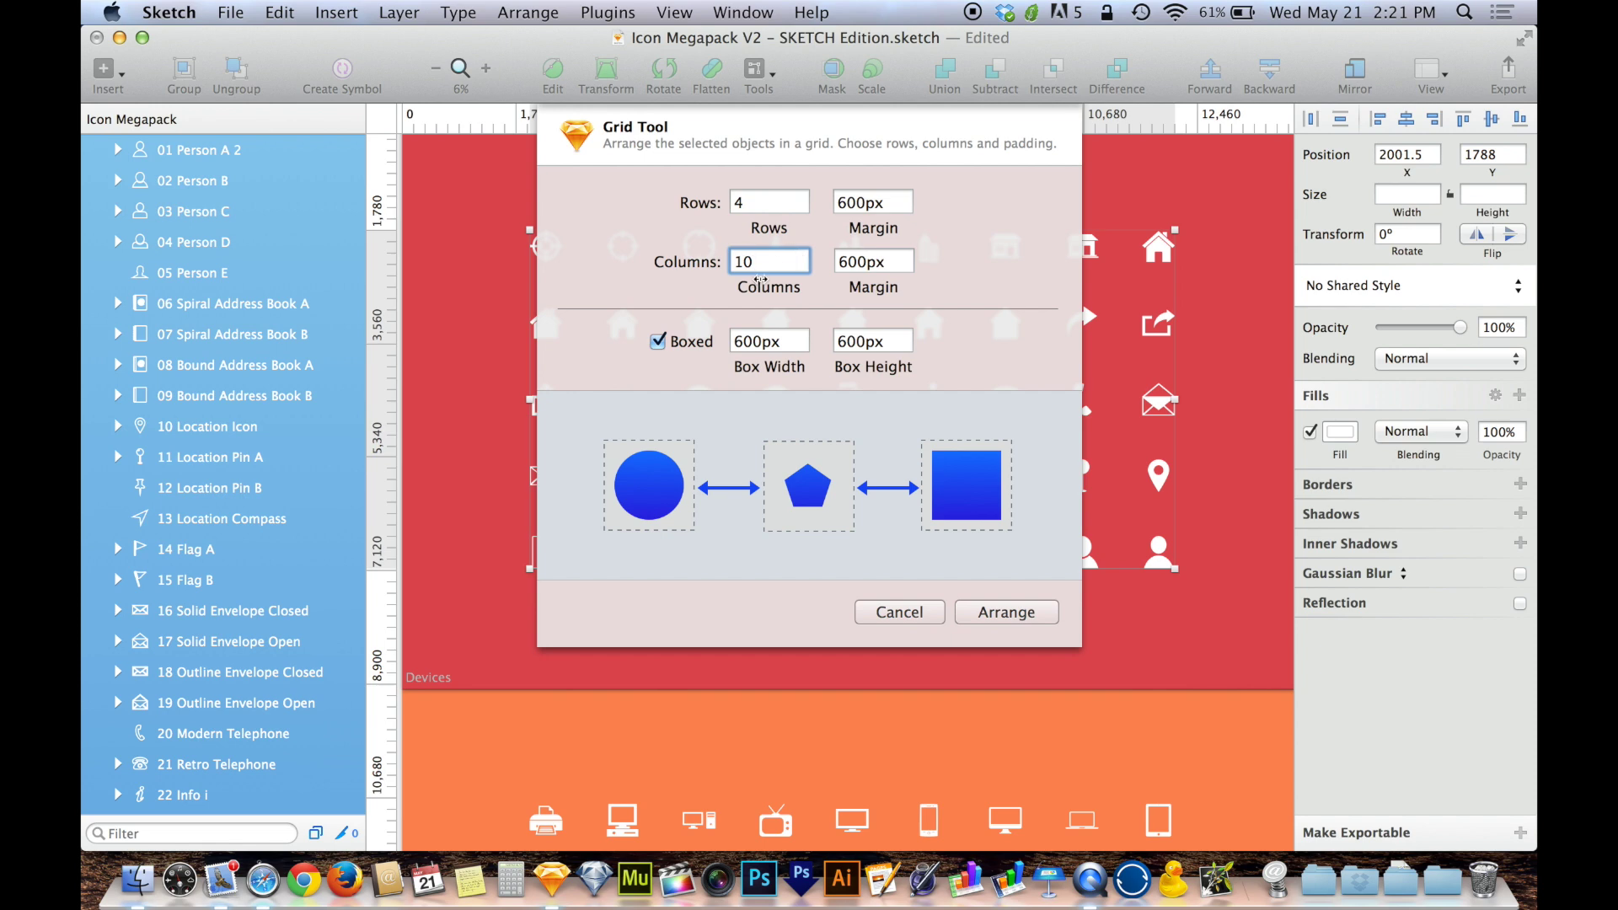
{"action": "left_click", "coordinate": [991, 618]}
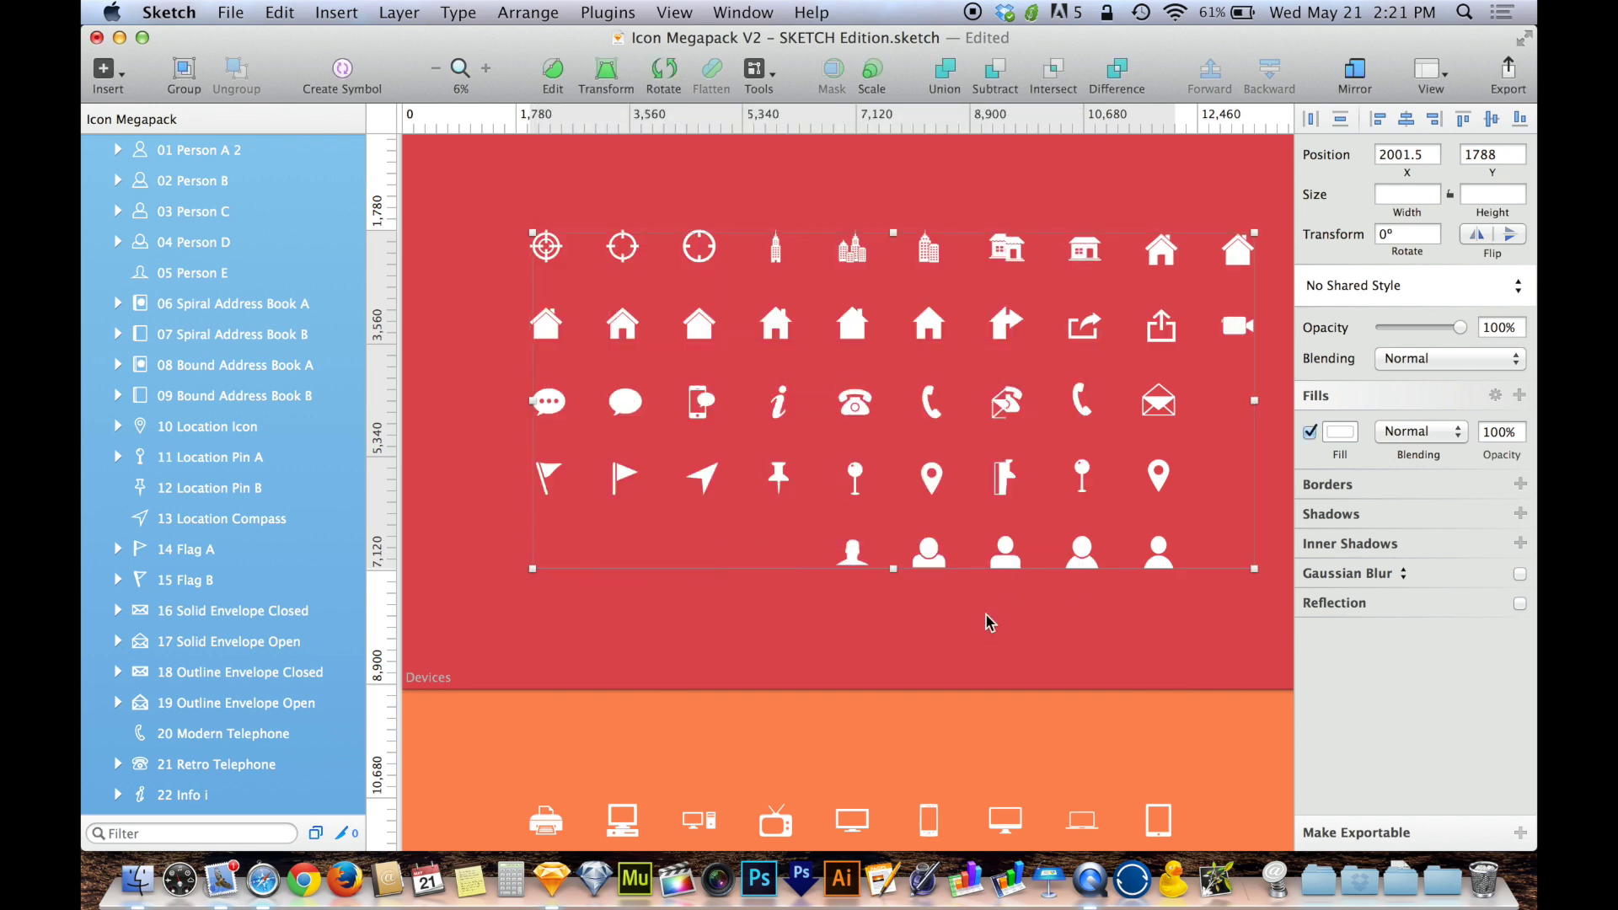
Undo the grid arrangement, deselect the icons, and switch to the Make Grid.sketch document
{"action": "scroll", "coordinate": [991, 622], "scroll_direction": "right", "scroll_amount": 2}
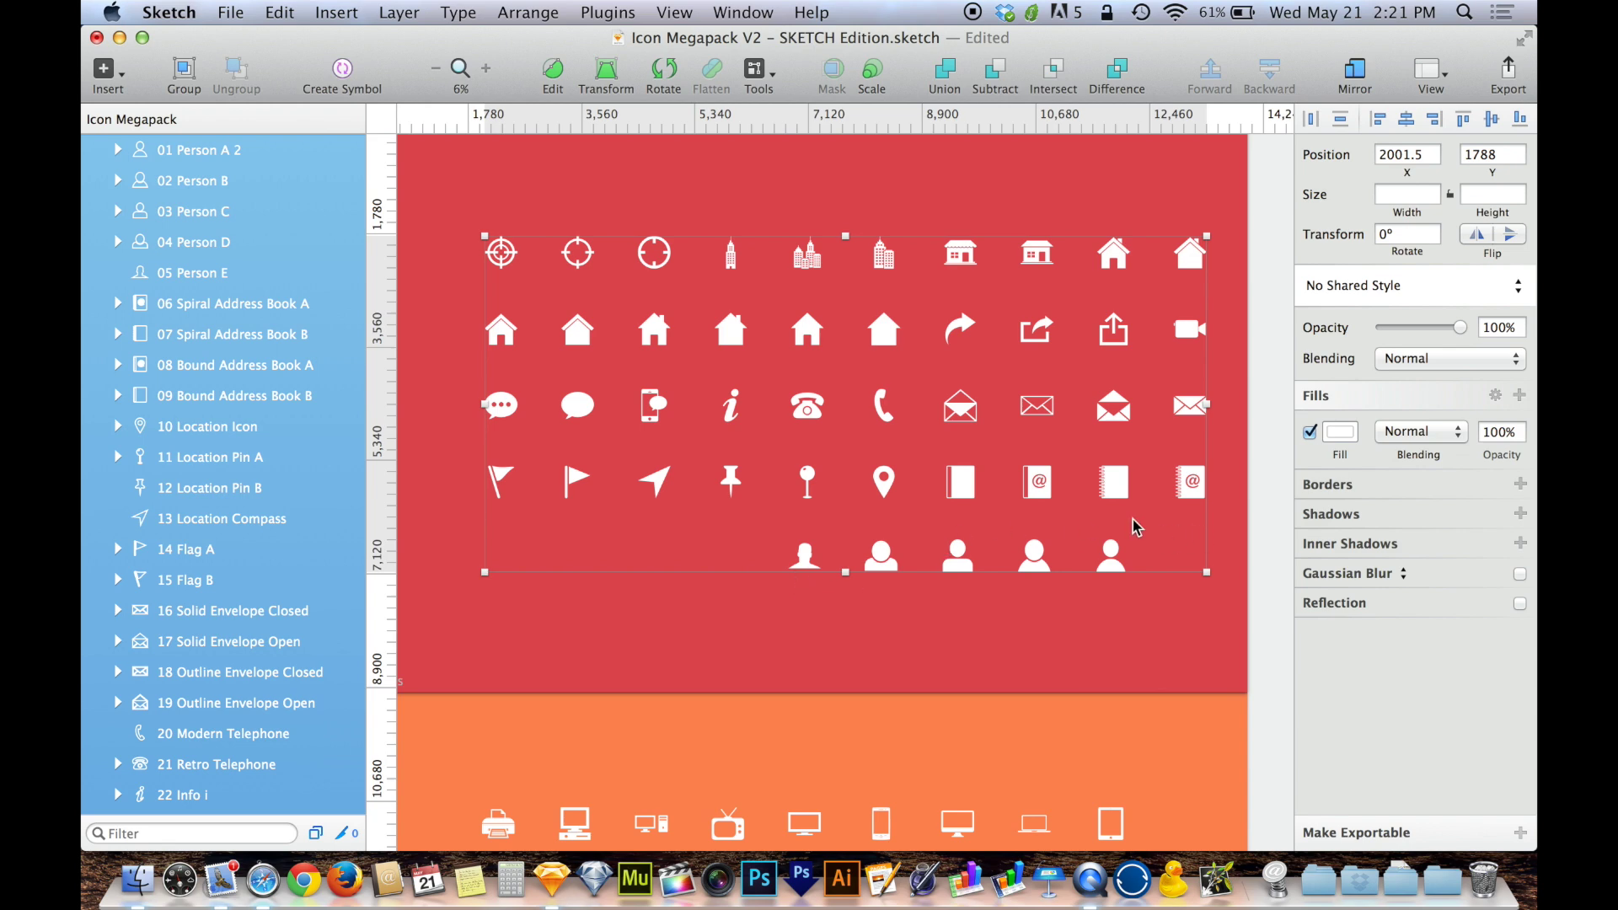
{"action": "scroll", "coordinate": [981, 421], "scroll_direction": "left", "scroll_amount": 3}
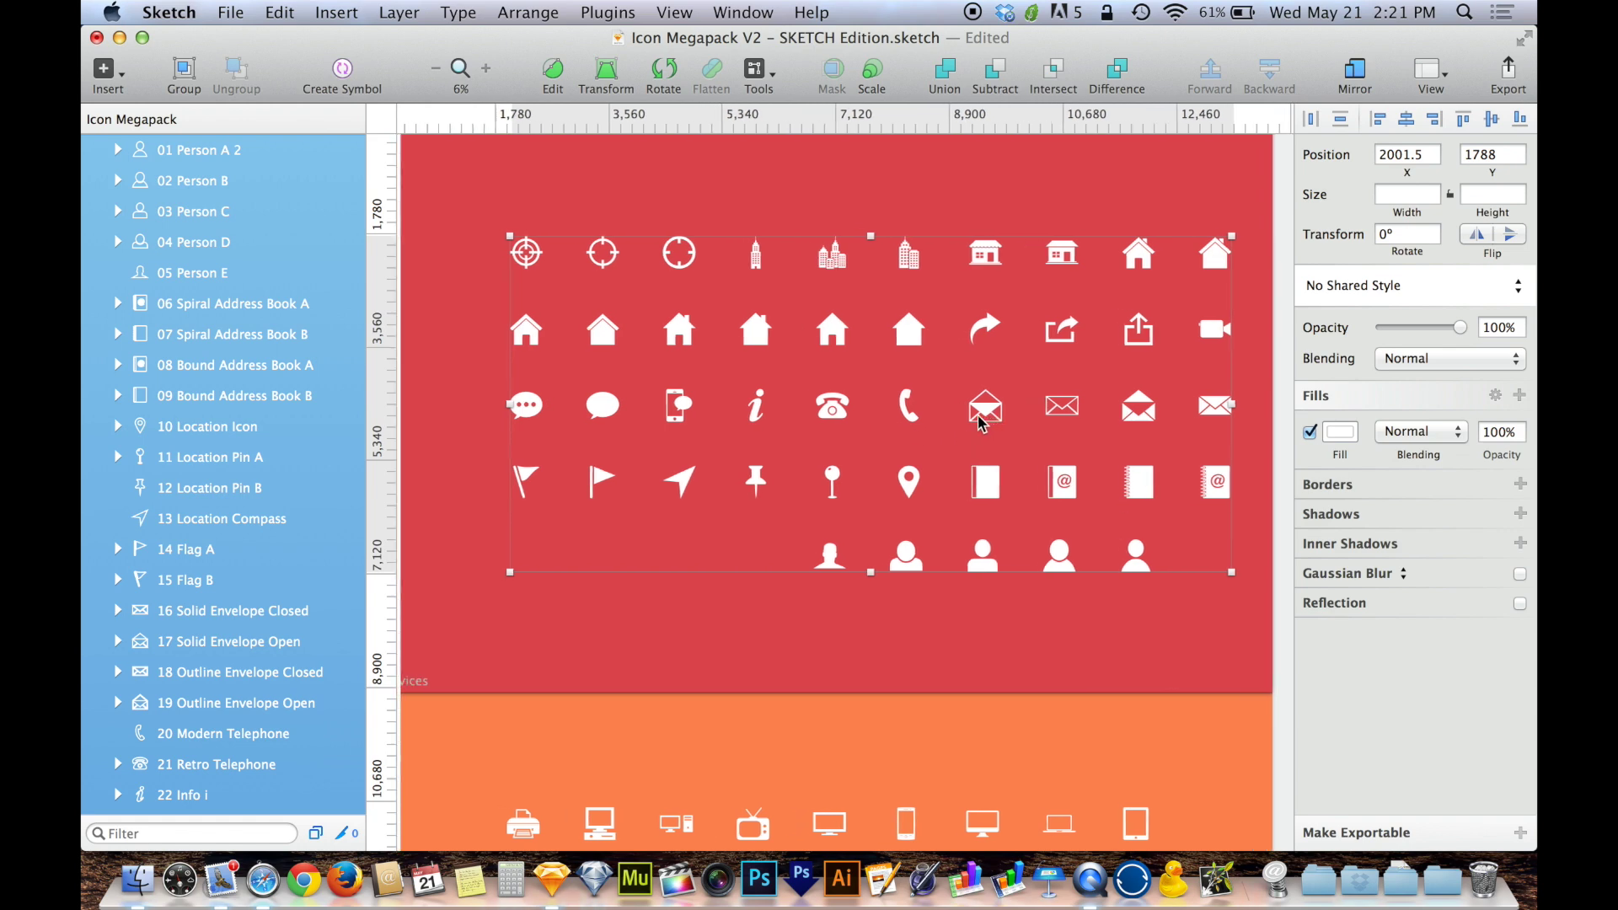
{"action": "scroll", "coordinate": [981, 422], "scroll_direction": "left", "scroll_amount": 1}
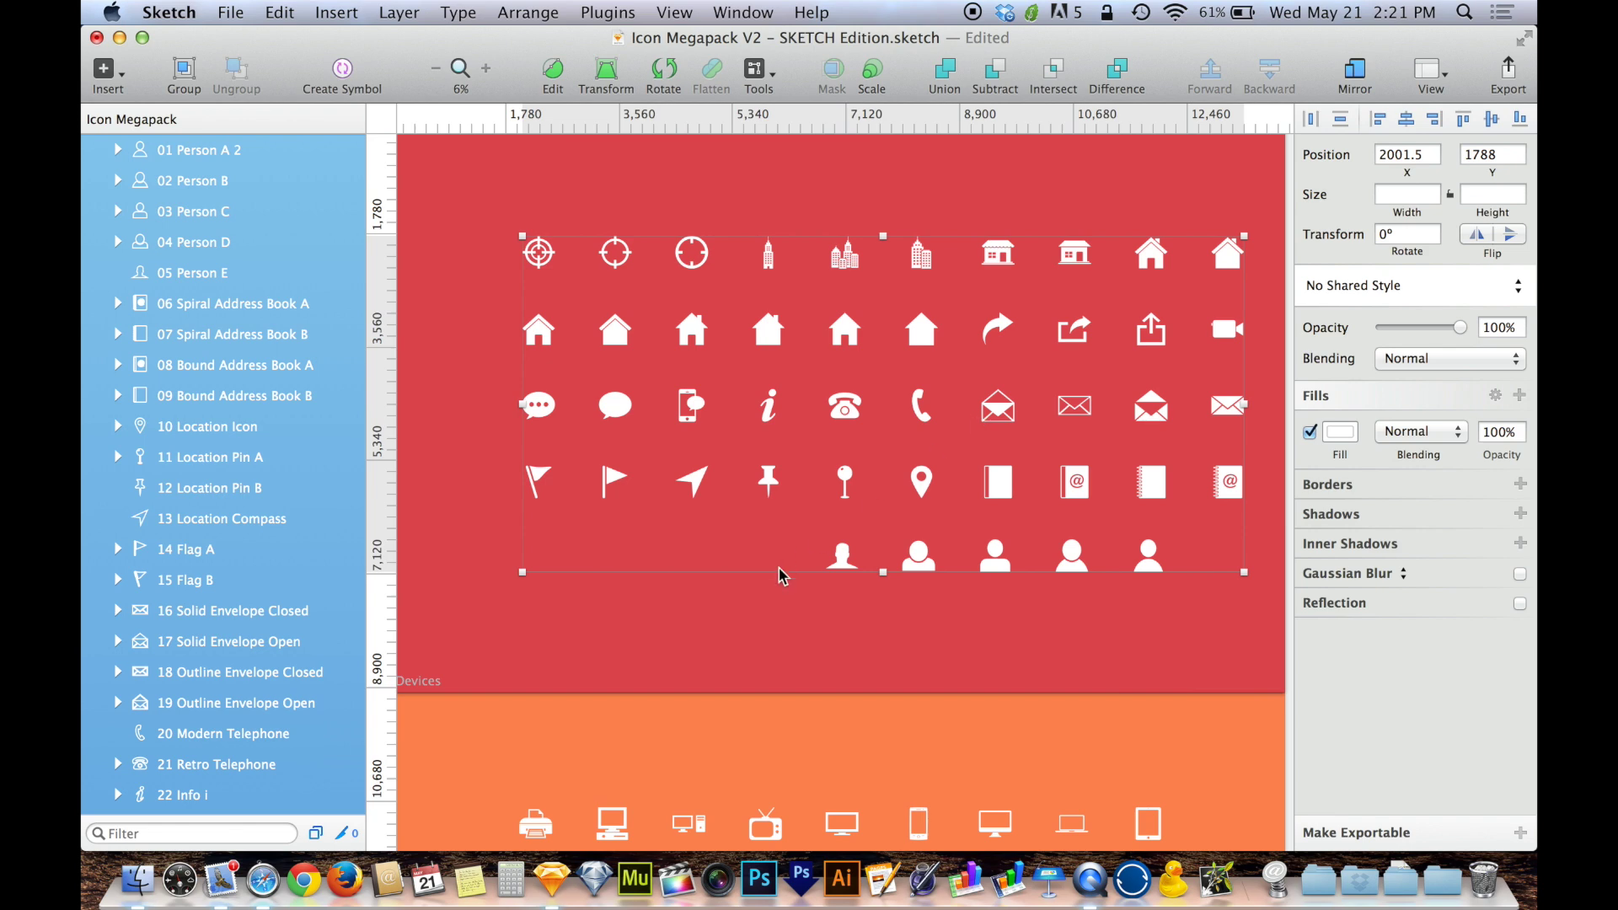
{"action": "key", "text": "super+z"}
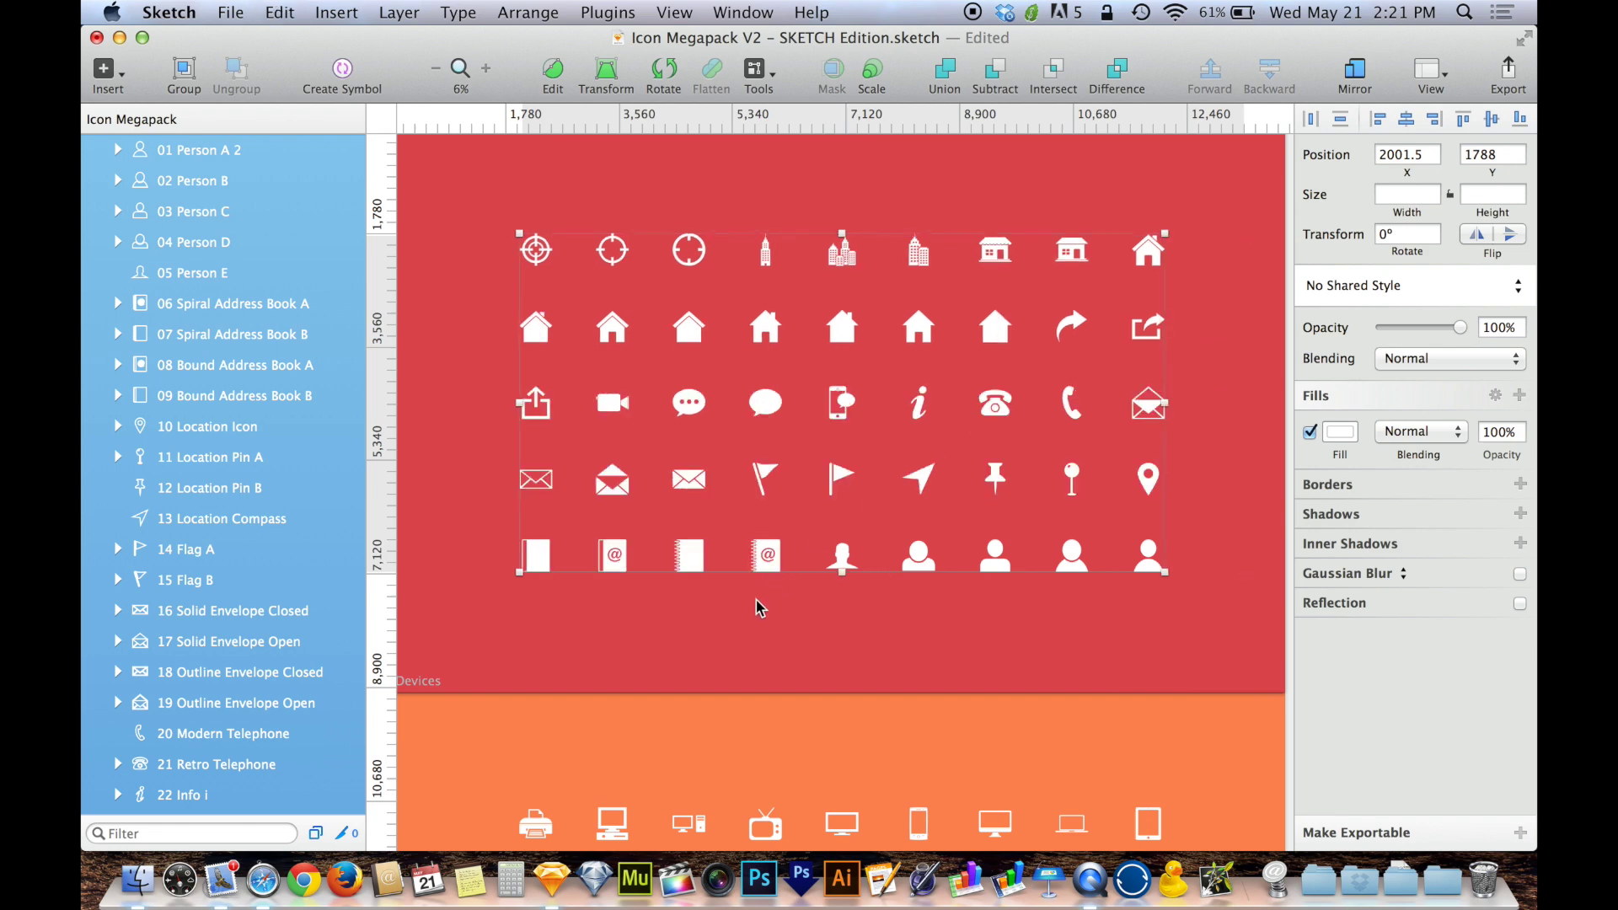
{"action": "left_click", "coordinate": [762, 608]}
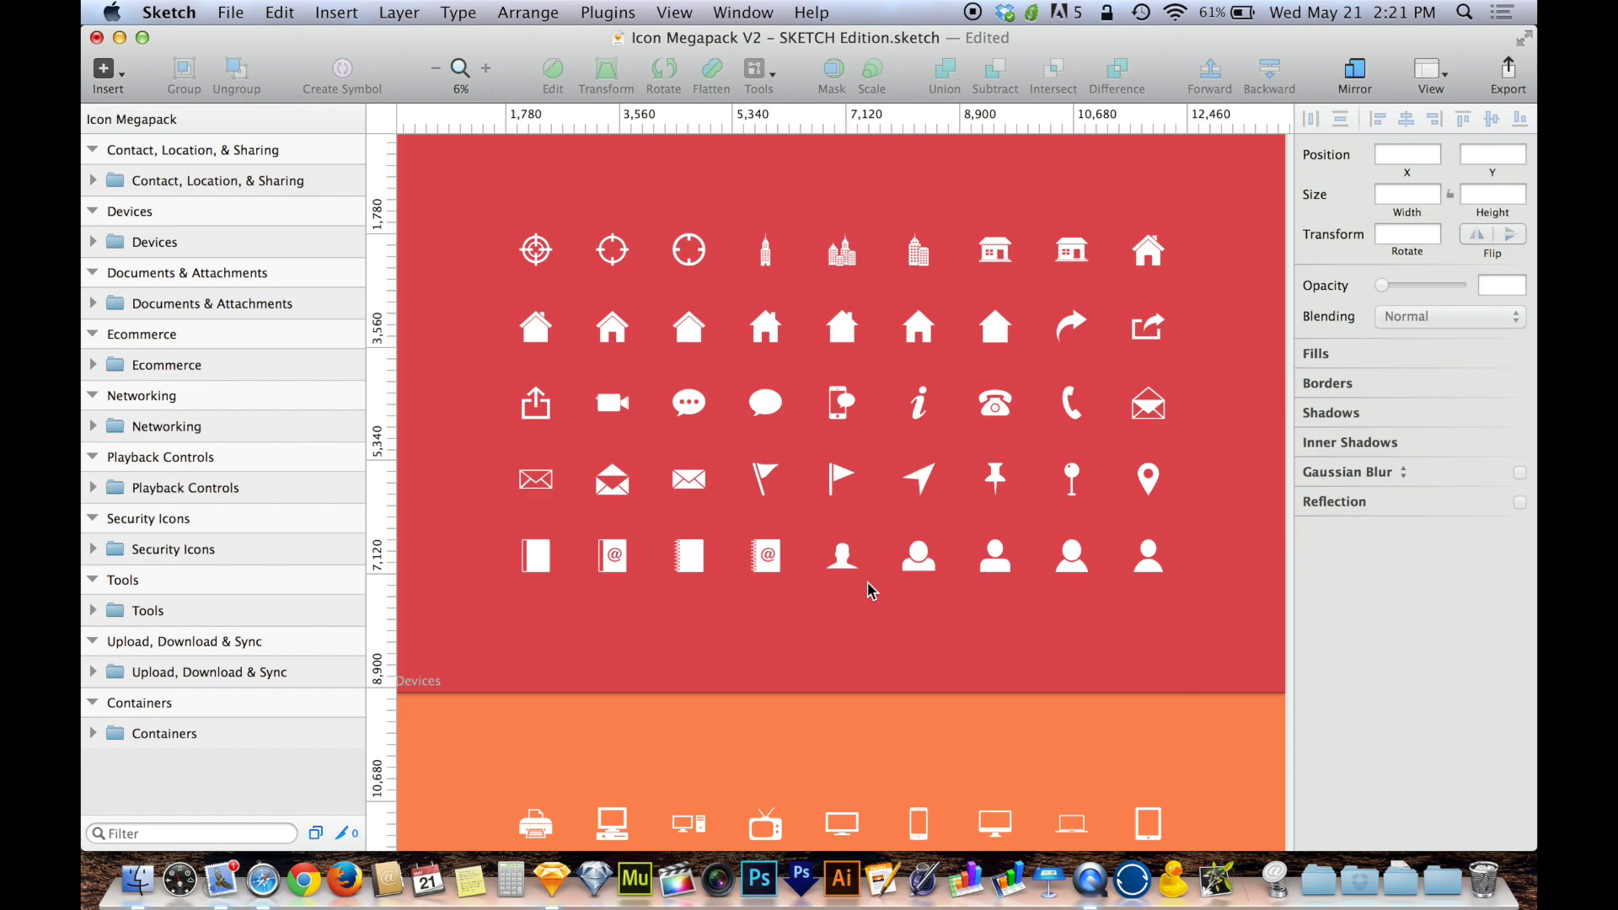
{"action": "key", "text": "ctrl+Down"}
{"action": "left_click", "coordinate": [1057, 381]}
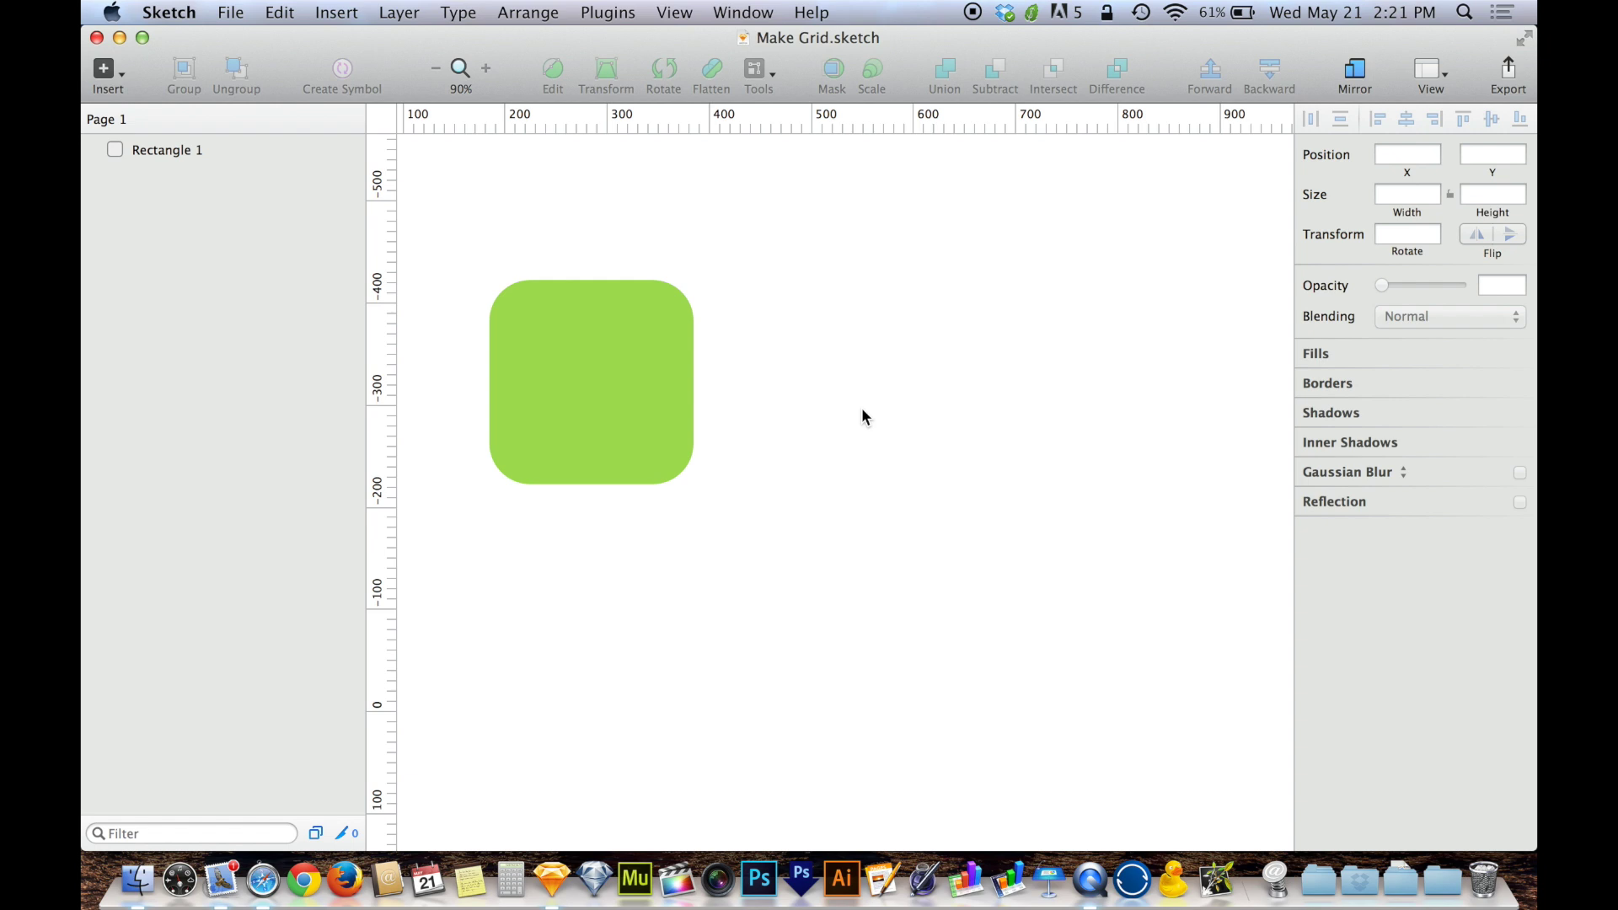
Select the green Rectangle 1 and open Arrange > Make Grid… for it
{"action": "left_click", "coordinate": [651, 387]}
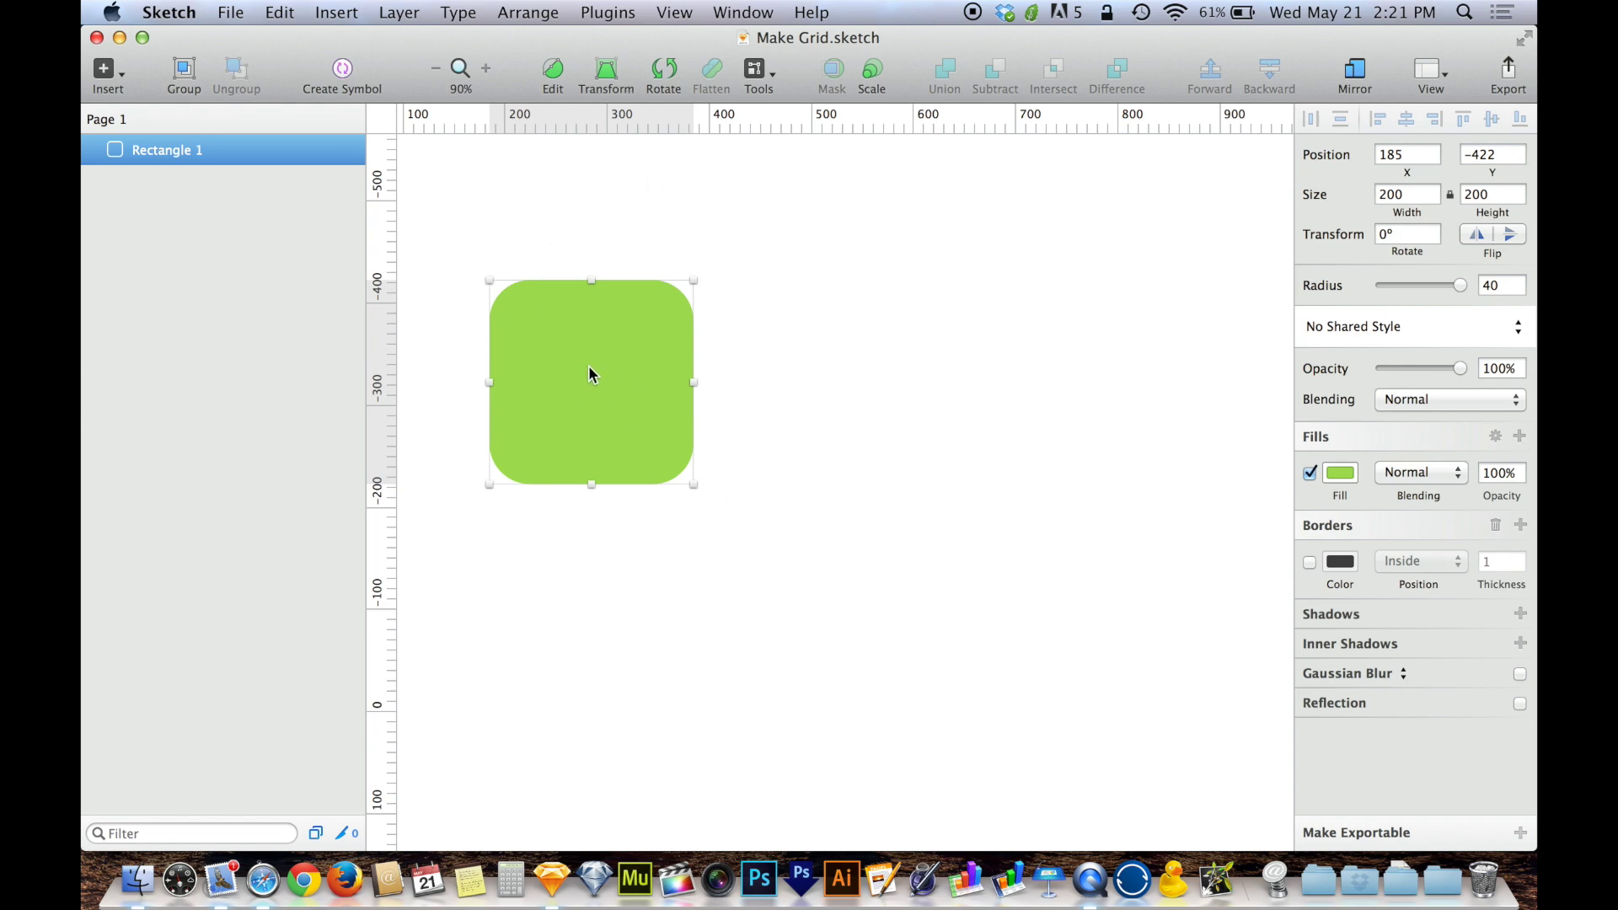
{"action": "left_click", "coordinate": [531, 10]}
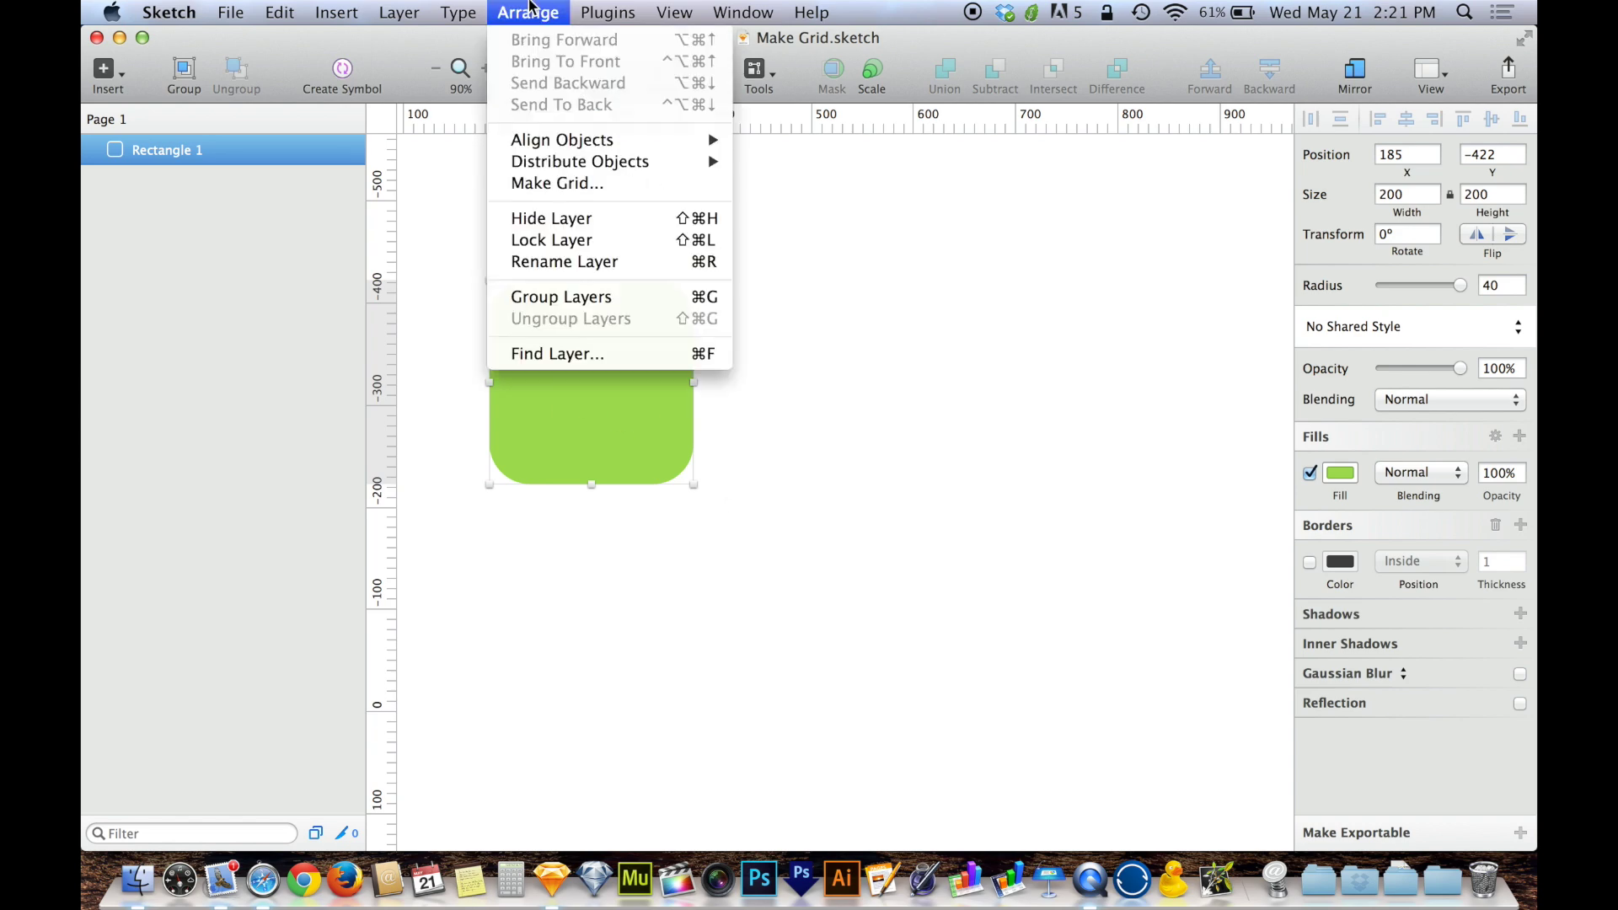
{"action": "left_click", "coordinate": [630, 189]}
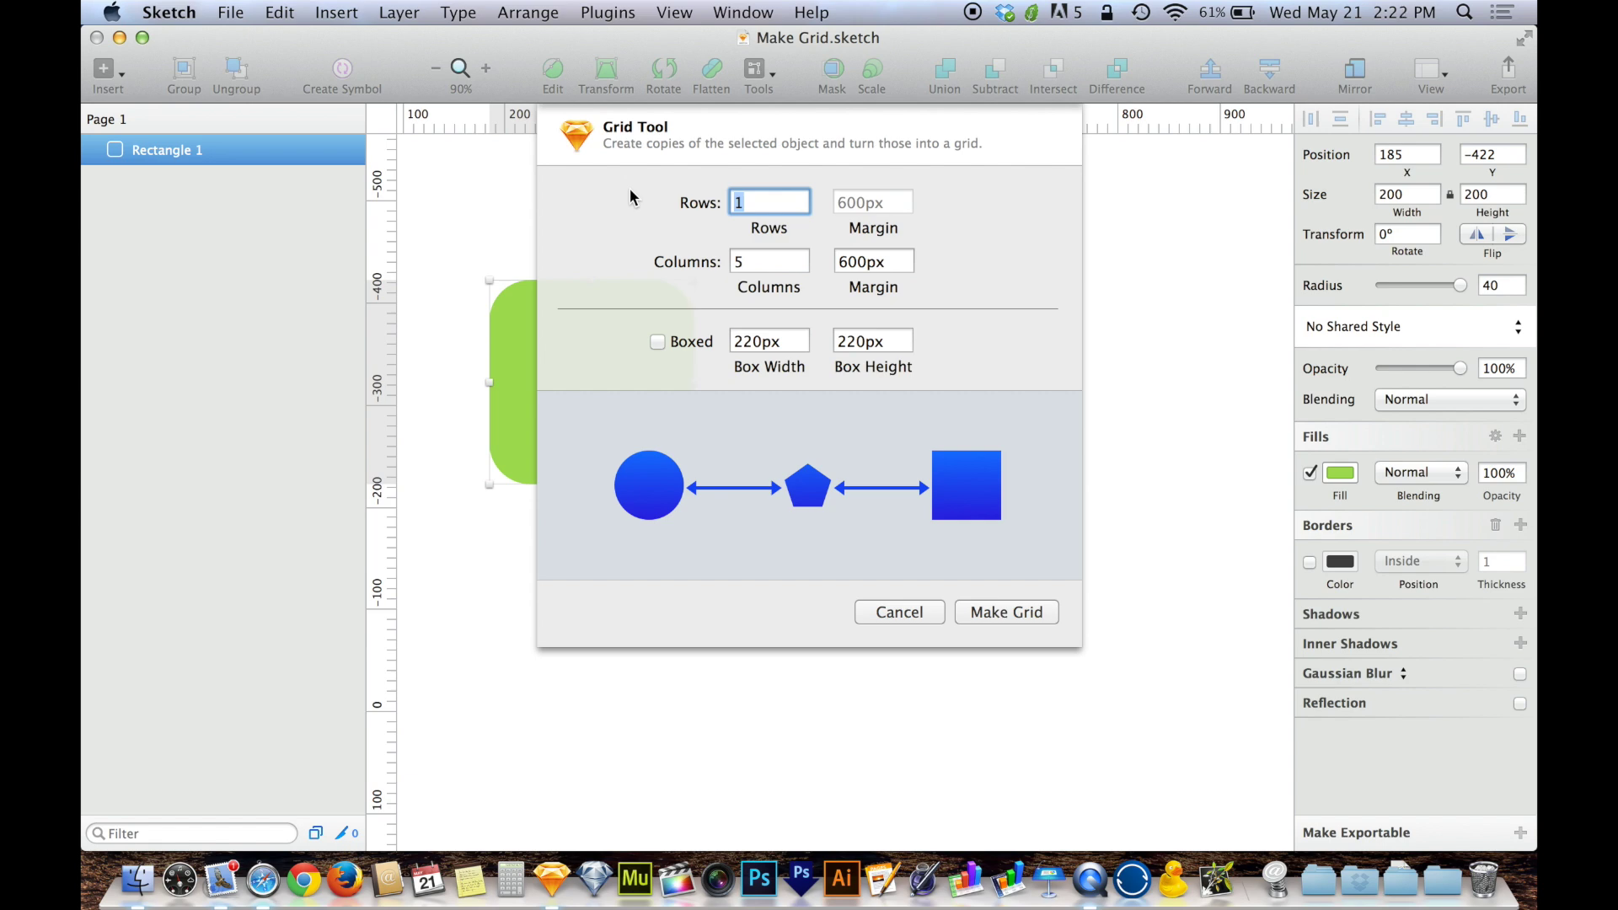
Make a grid of 10 rows and 10 columns with 50px row and column margins
{"action": "type", "text": "10"}
{"action": "key", "text": "Tab"}
{"action": "type", "text": "10"}
{"action": "key", "text": "Tab"}
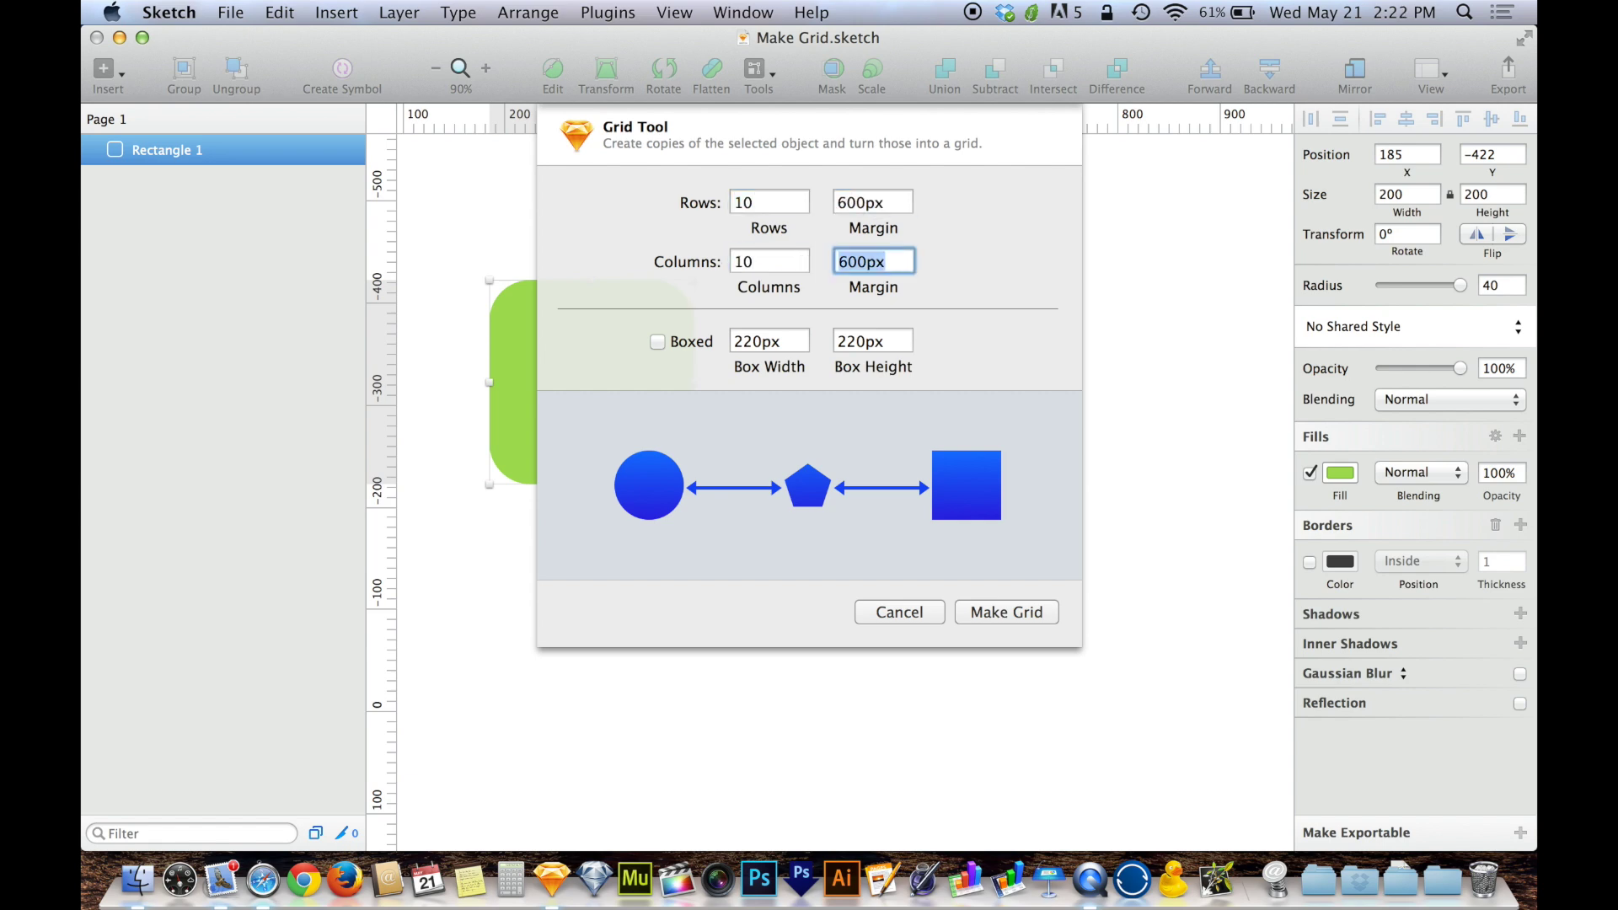
{"action": "type", "text": "50px"}
{"action": "key", "text": "Tab"}
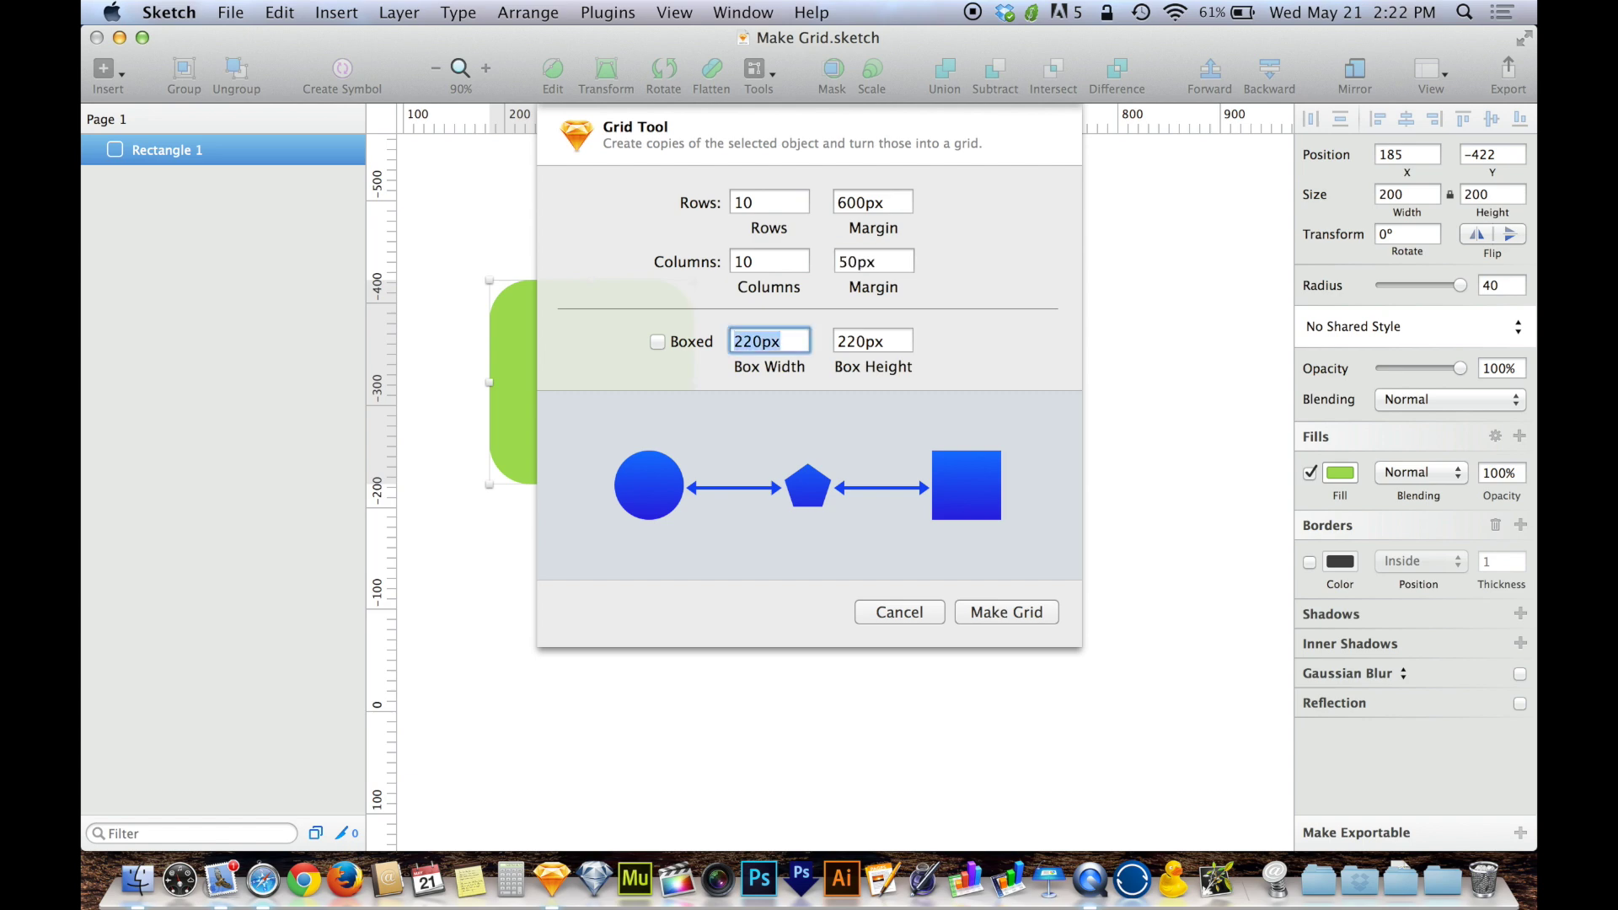
{"action": "key", "text": "shift+Tab"}
{"action": "key", "text": "shift+Tab"}
{"action": "key", "text": "shift+Tab"}
{"action": "type", "text": "50"}
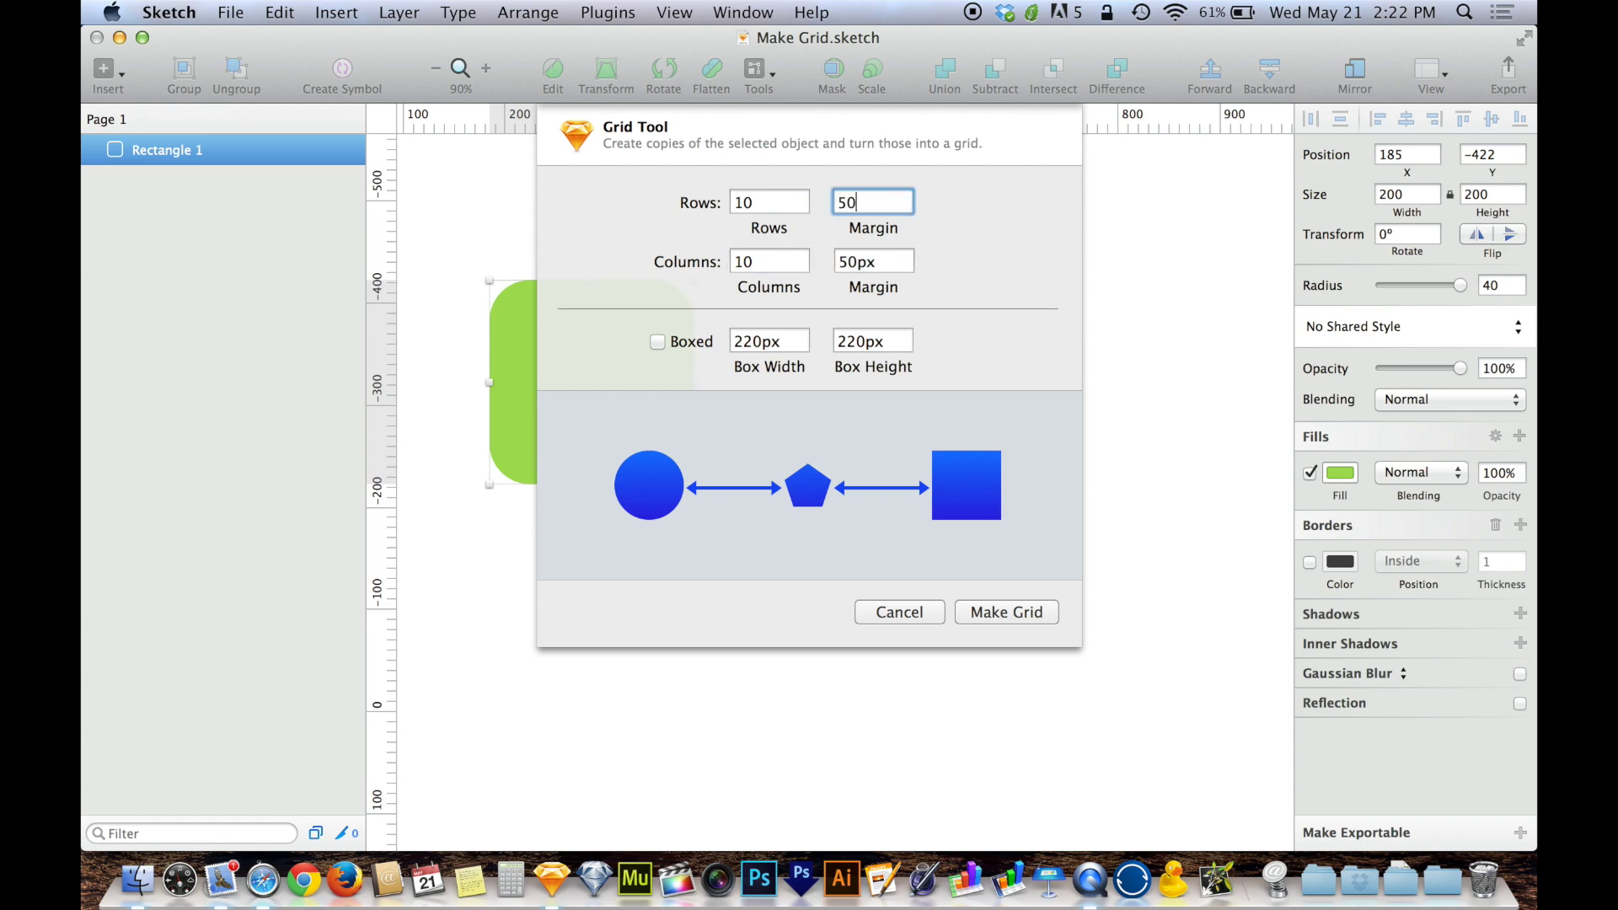
{"action": "type", "text": "px"}
{"action": "key", "text": "Tab"}
{"action": "key", "text": "Tab"}
{"action": "key", "text": "Tab"}
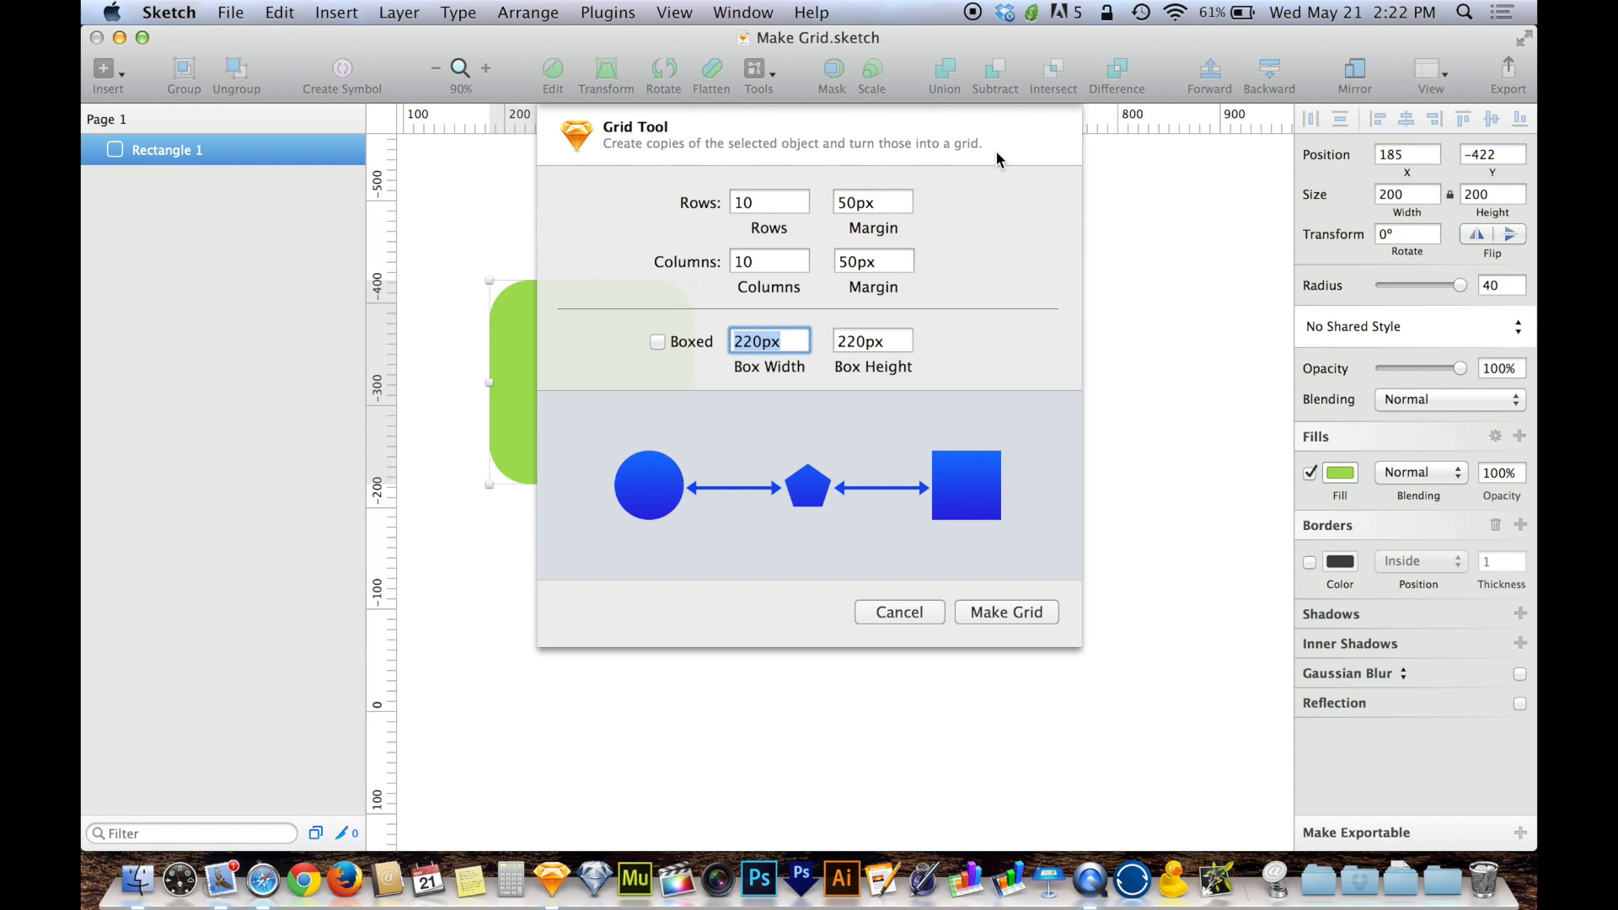
{"action": "left_click", "coordinate": [1000, 617]}
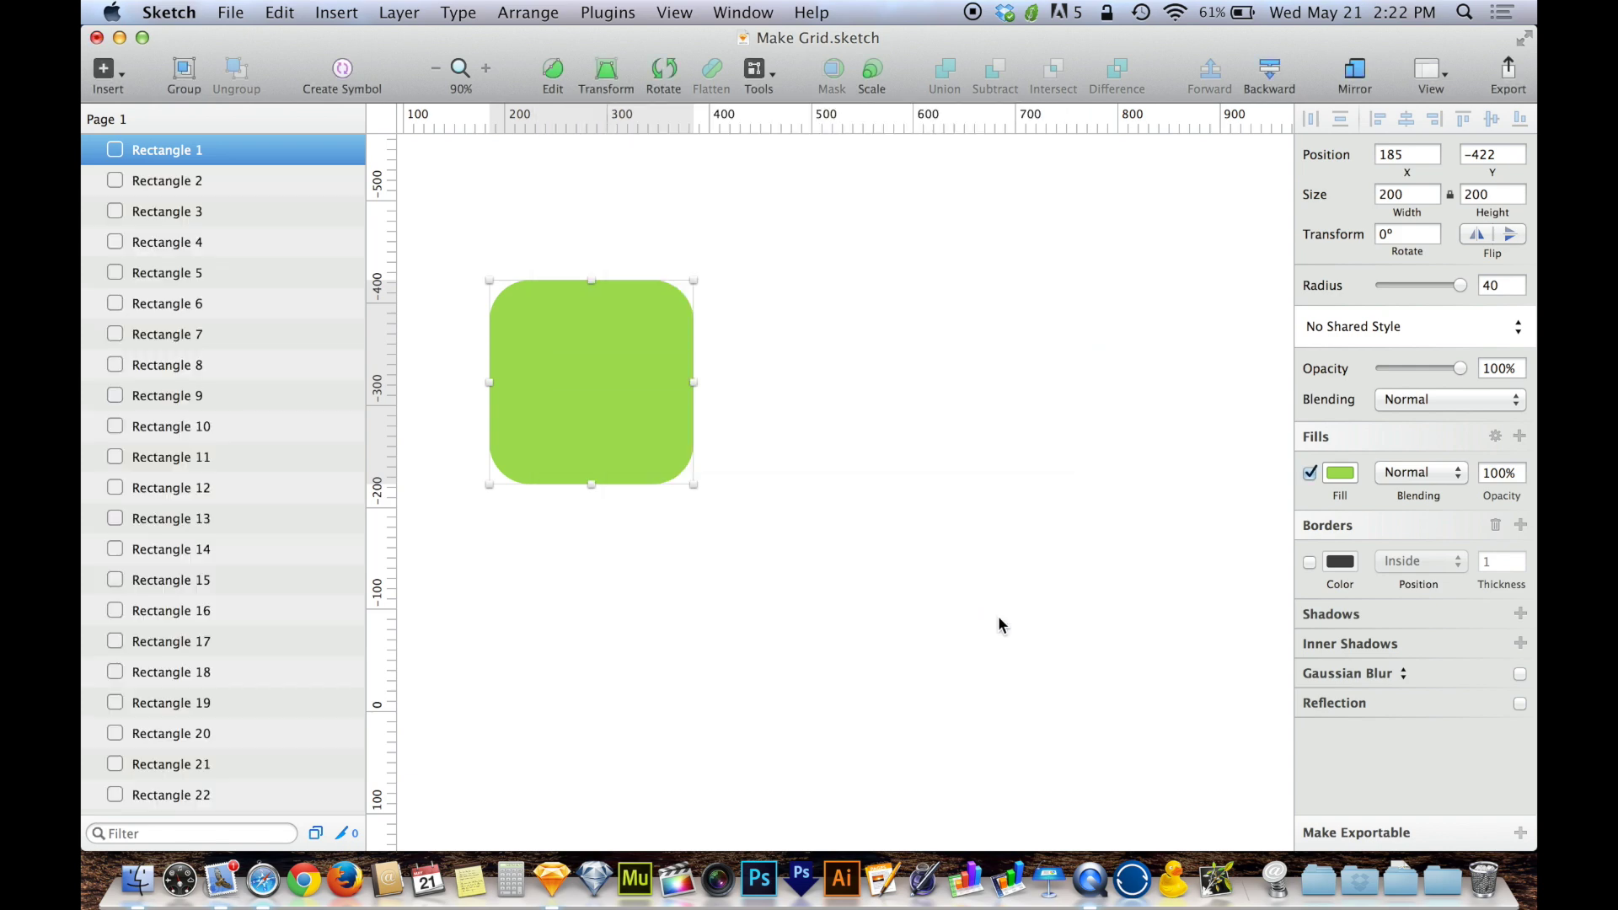
Zoom out to the full 10×10 grid, select all the boxes, and delete them
{"action": "key", "text": "super+minus"}
{"action": "key", "text": "super+minus"}
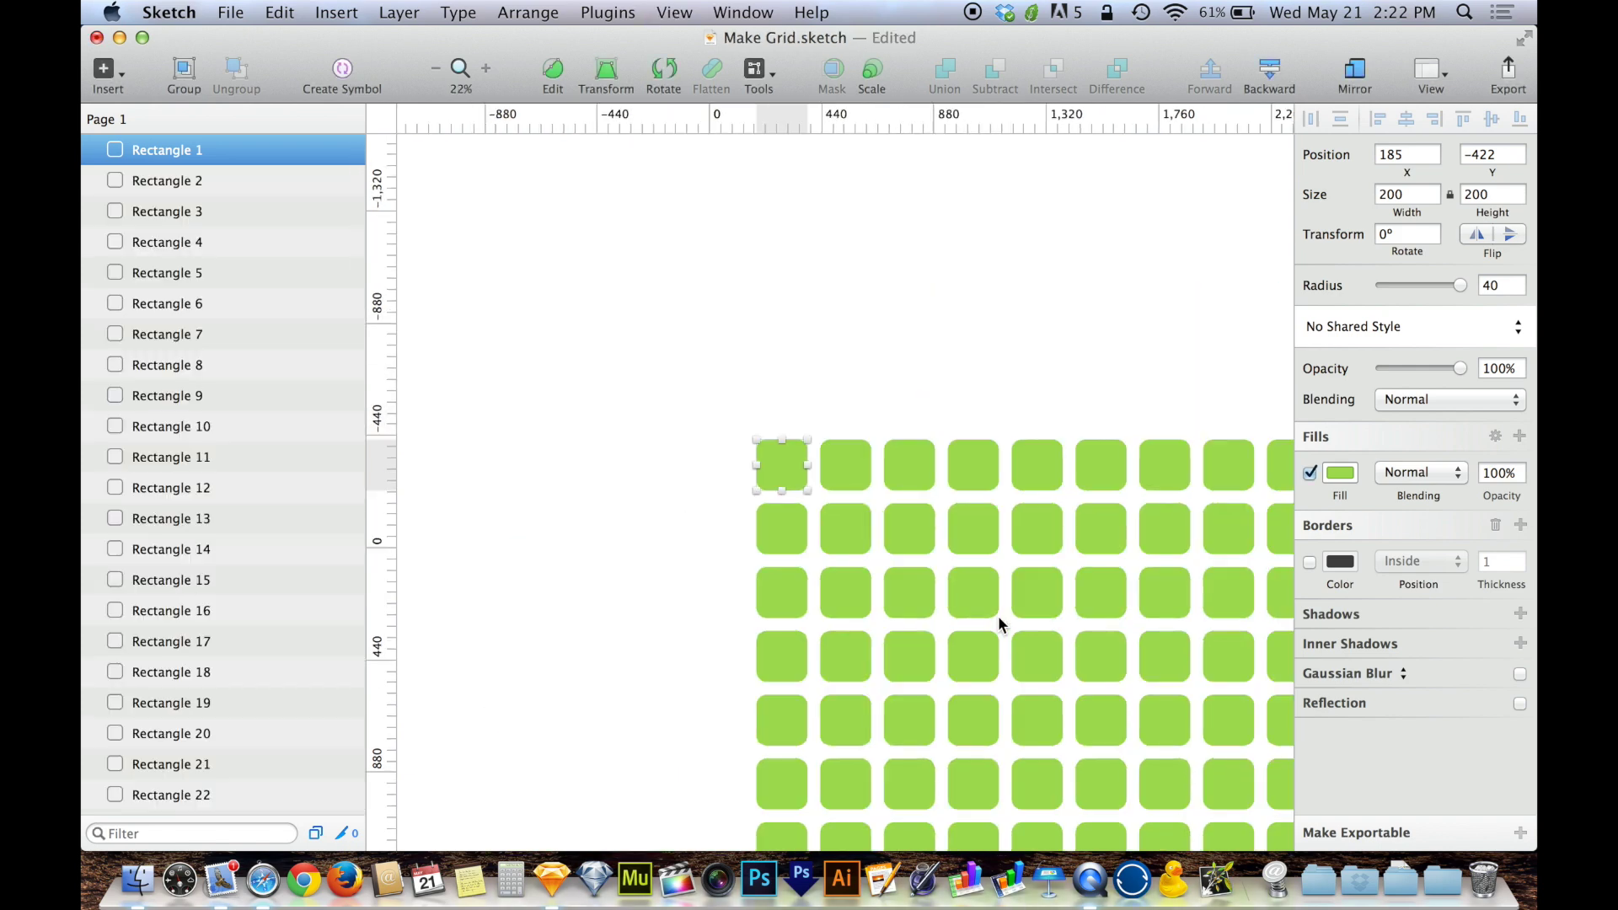
{"action": "scroll", "coordinate": [999, 624], "scroll_direction": "up", "scroll_amount": 3}
{"action": "scroll", "coordinate": [1000, 623], "scroll_direction": "left", "scroll_amount": 3}
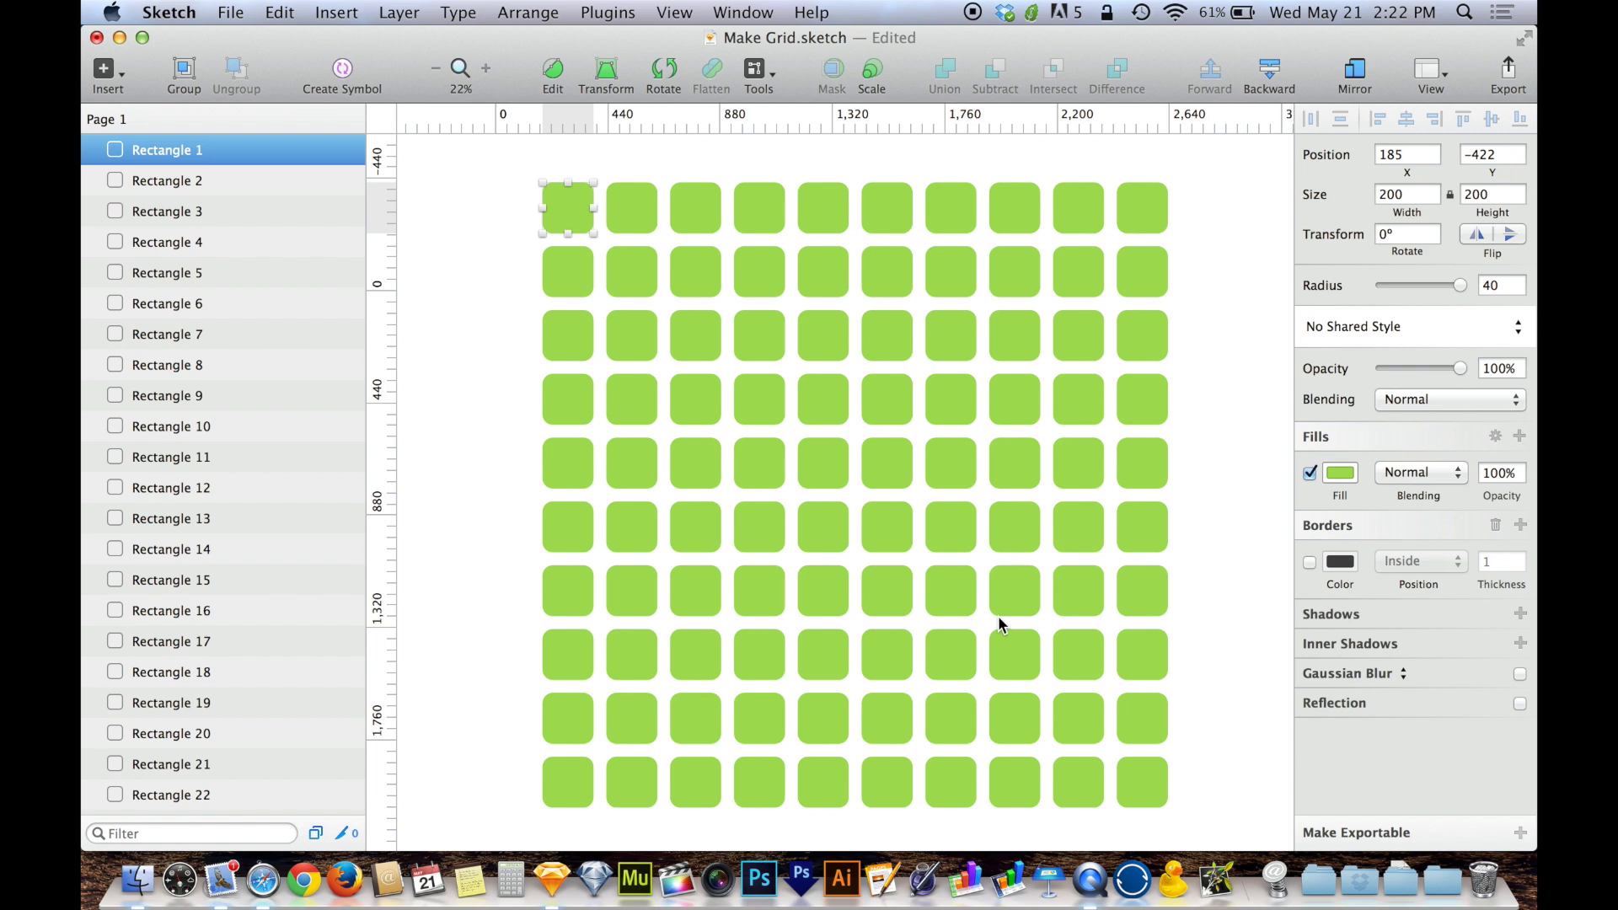
{"action": "key", "text": "super+minus"}
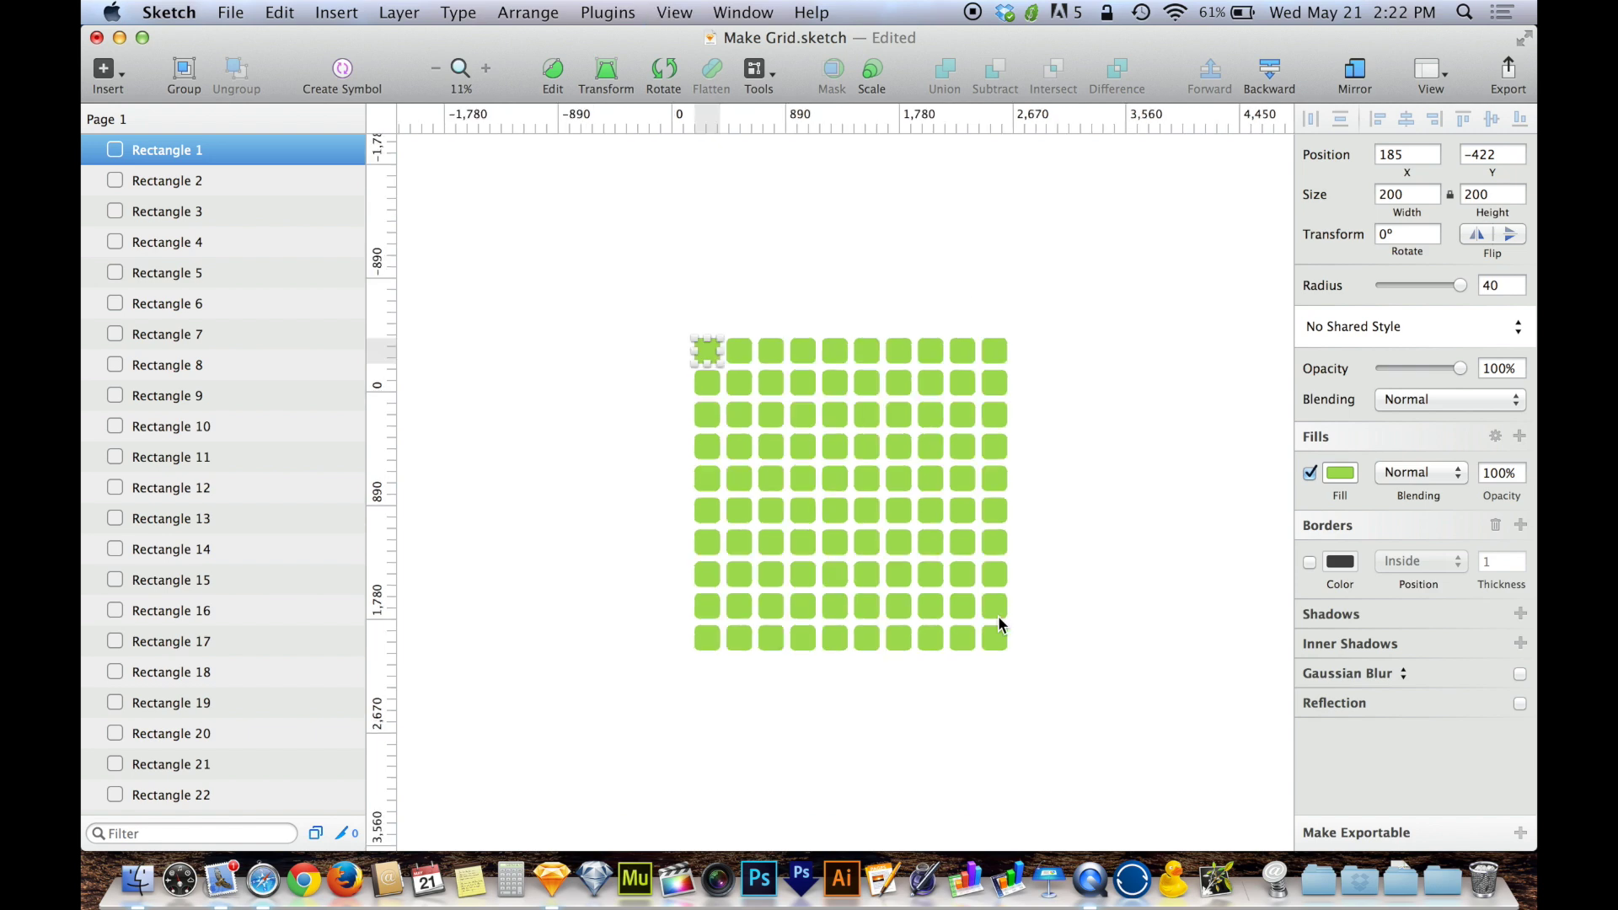
{"action": "key", "text": "super+a"}
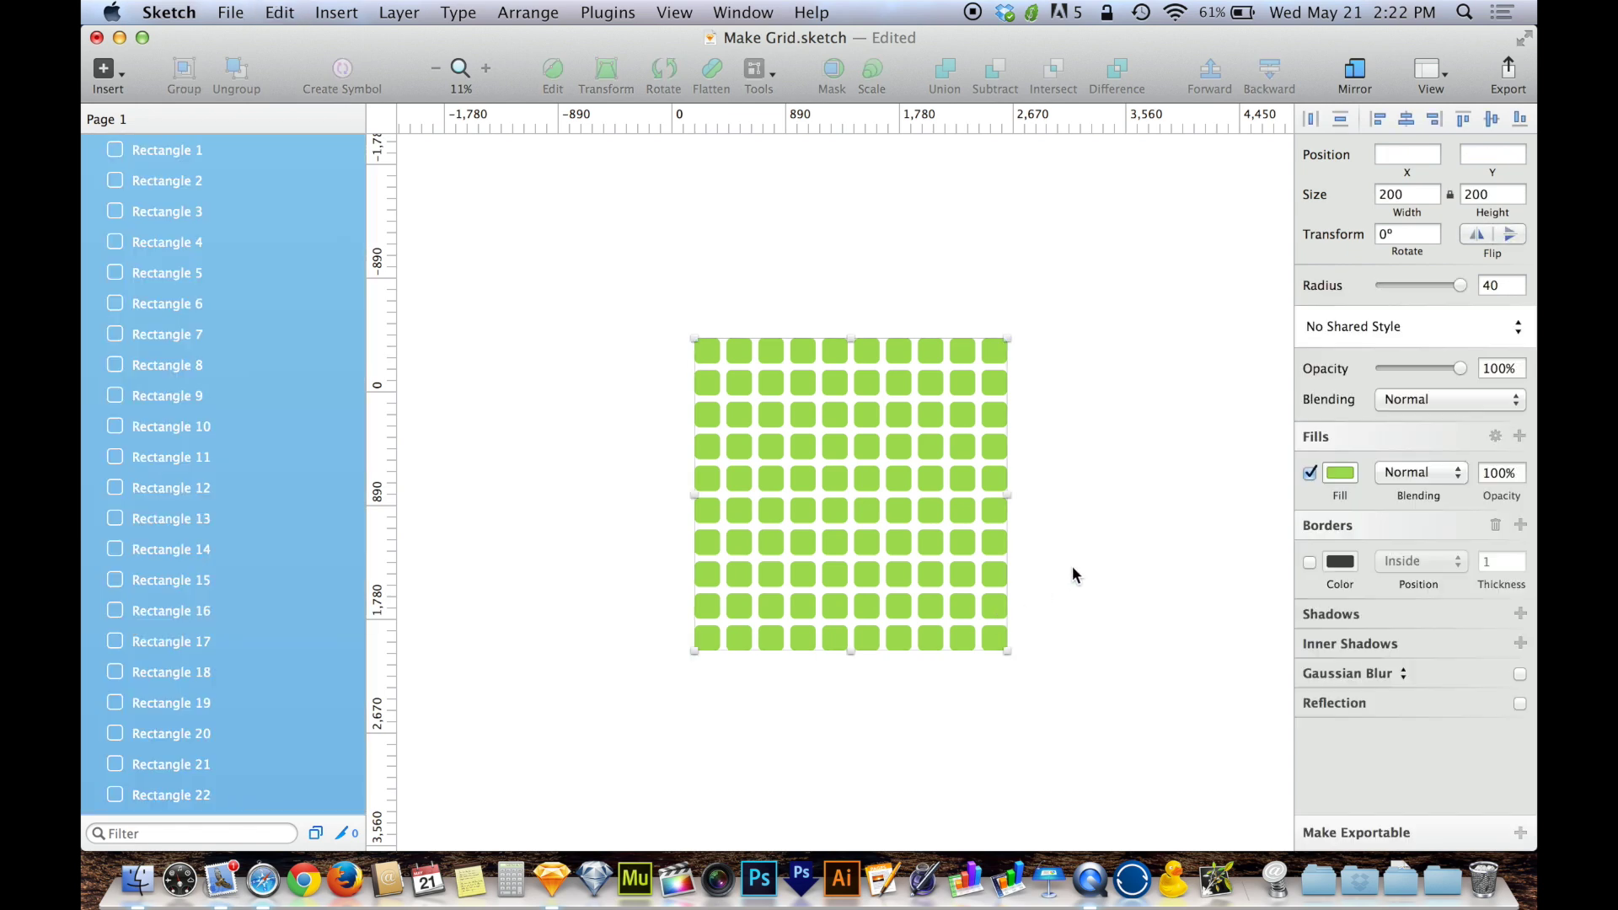
{"action": "key", "text": "BackSpace"}
Add a Custom 1920 × 1080 artboard to the empty Page 1
{"action": "key", "text": "a"}
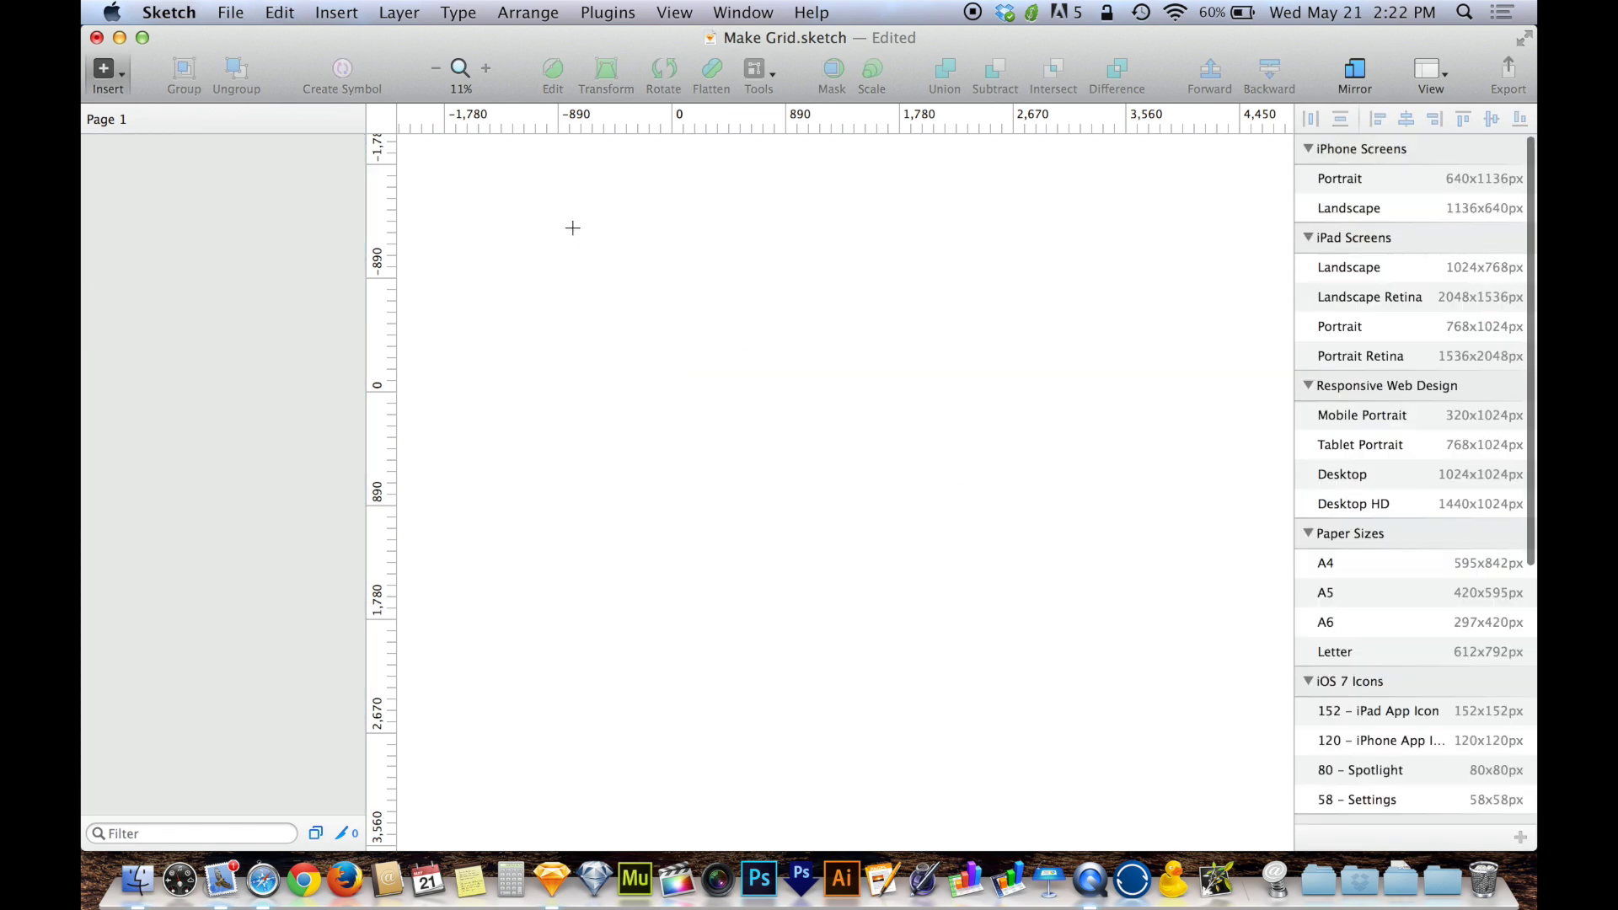
{"action": "scroll", "coordinate": [1329, 657], "scroll_direction": "down", "scroll_amount": 8}
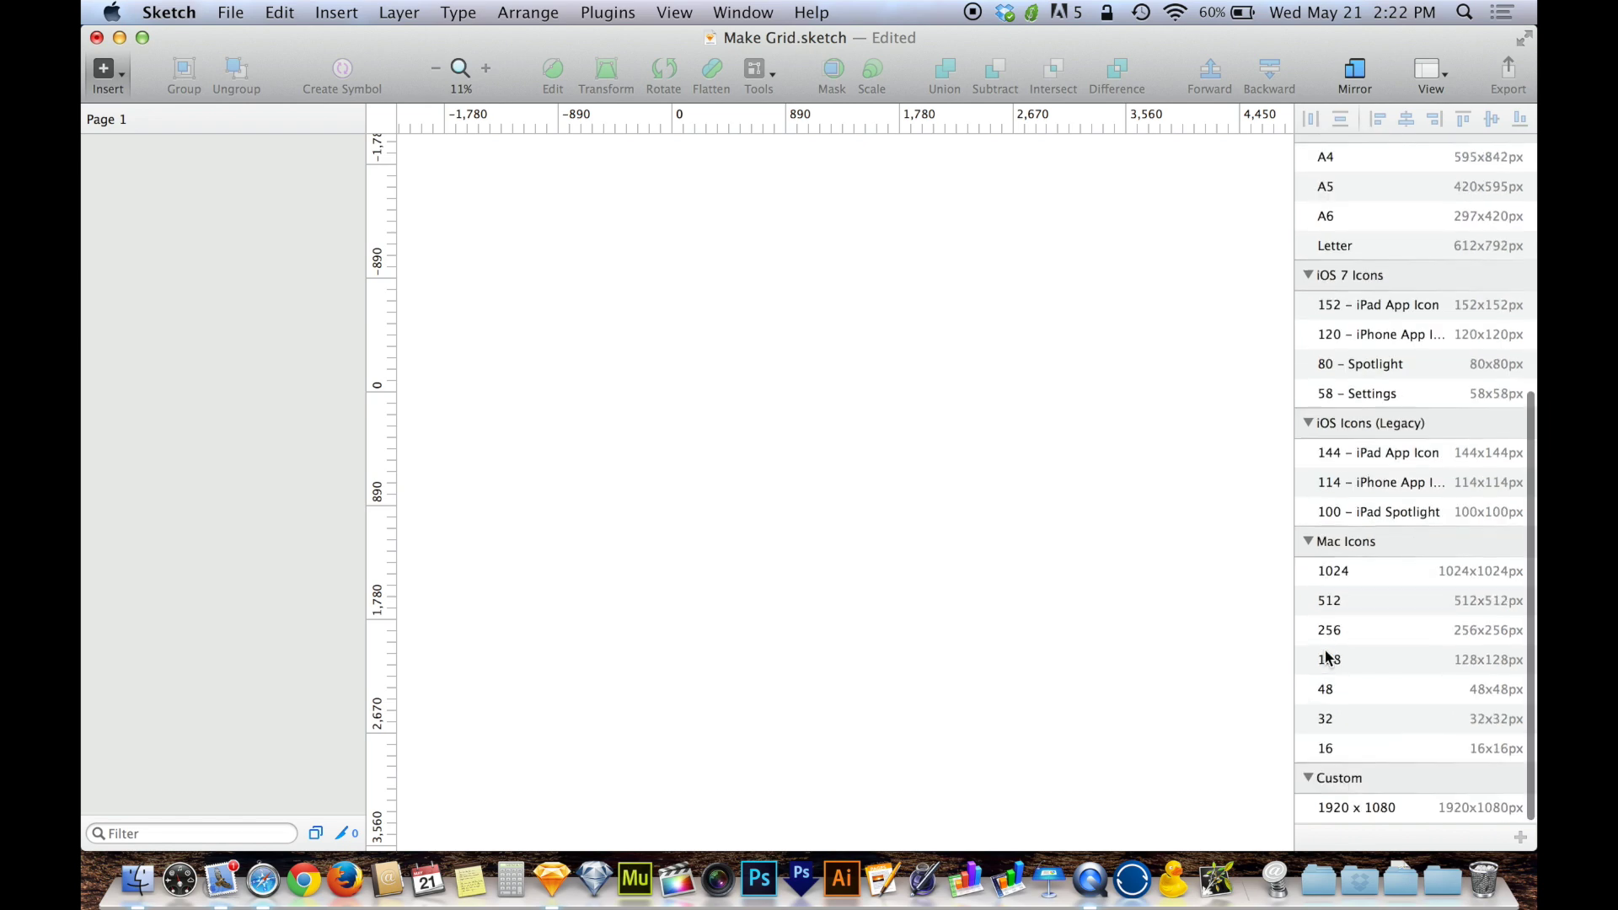
{"action": "left_click", "coordinate": [1358, 809]}
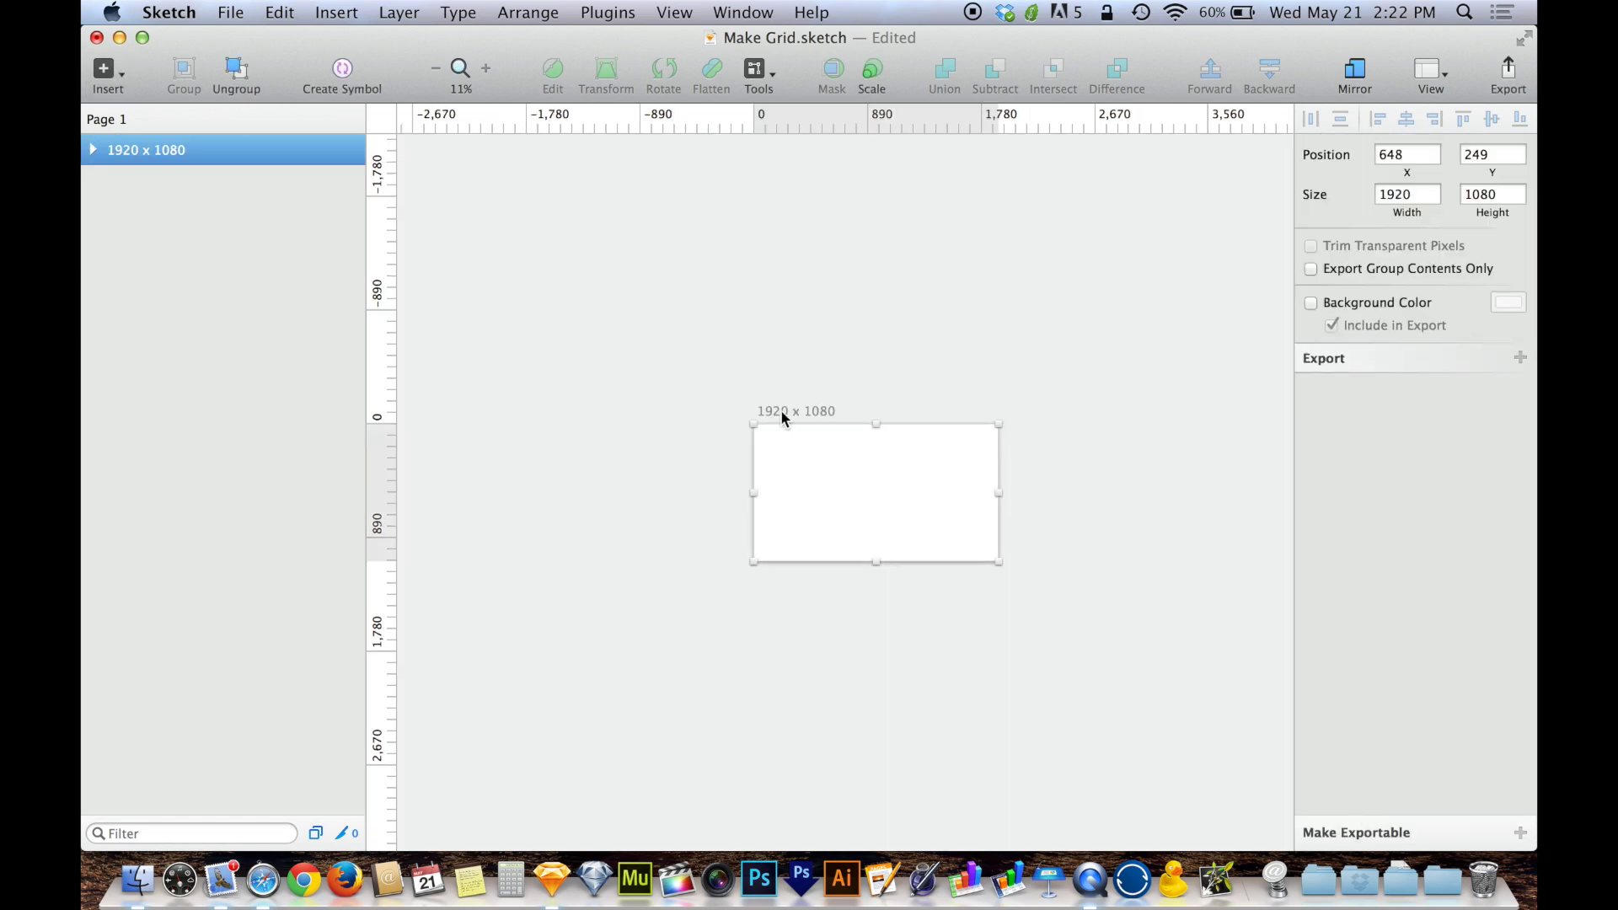
{"action": "scroll", "coordinate": [984, 562], "scroll_direction": "down", "scroll_amount": 2}
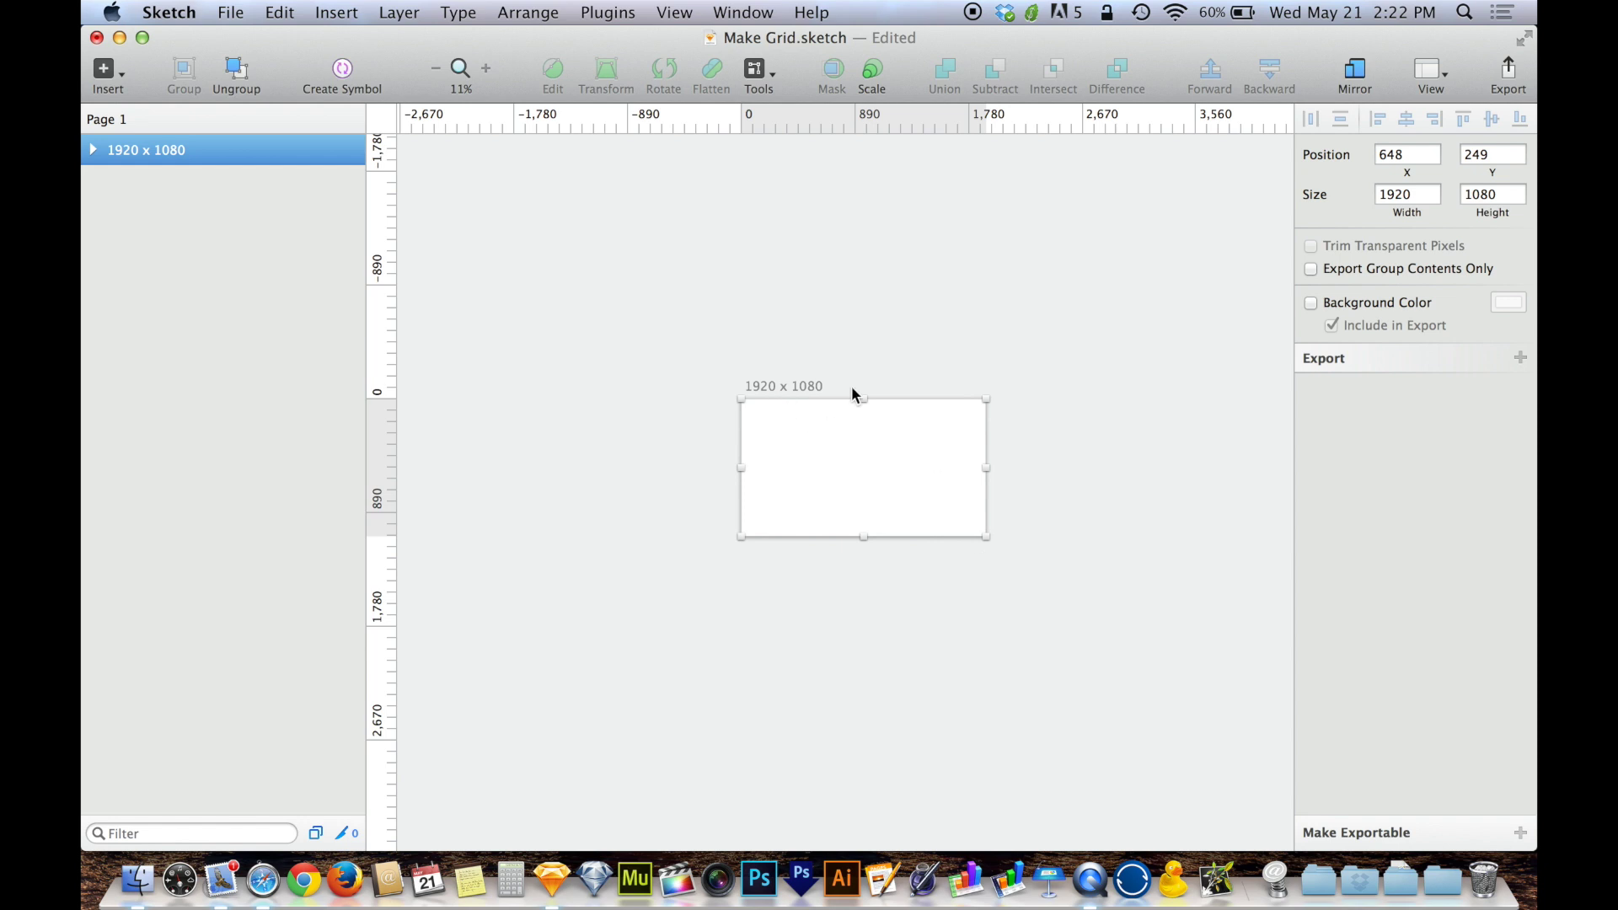
{"action": "left_click", "coordinate": [556, 15]}
Make a grid of the 1920×1080 artboard with 4 rows, 5 columns and 50px margins
{"action": "left_click", "coordinate": [614, 183]}
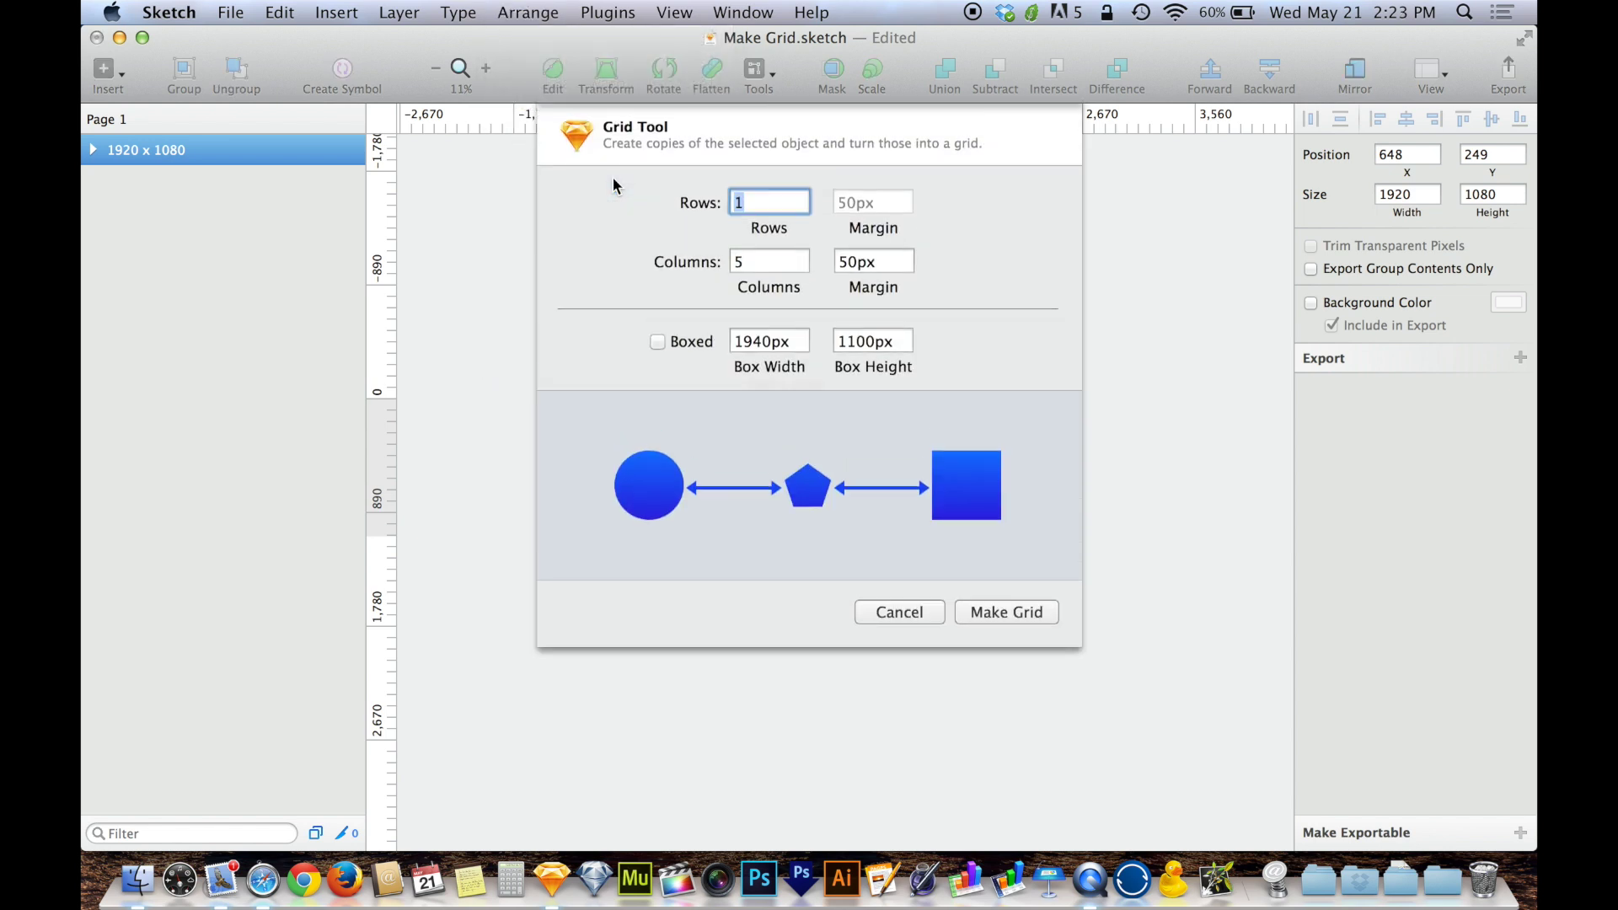
{"action": "type", "text": "2"}
{"action": "left_click", "coordinate": [778, 265]}
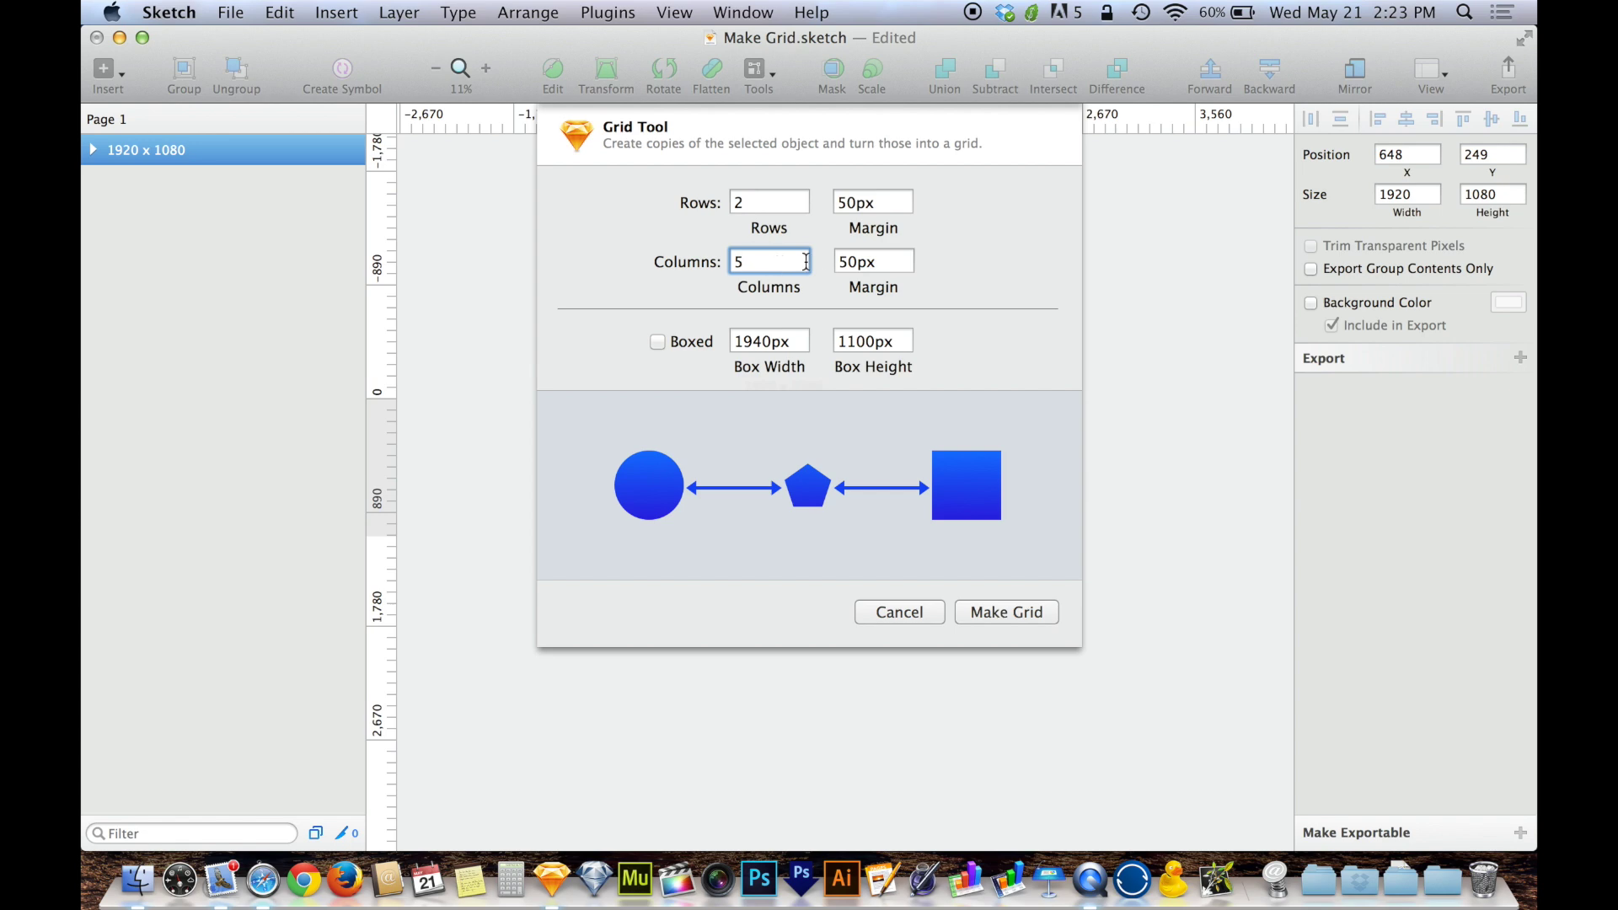
{"action": "key", "text": "shift+Tab"}
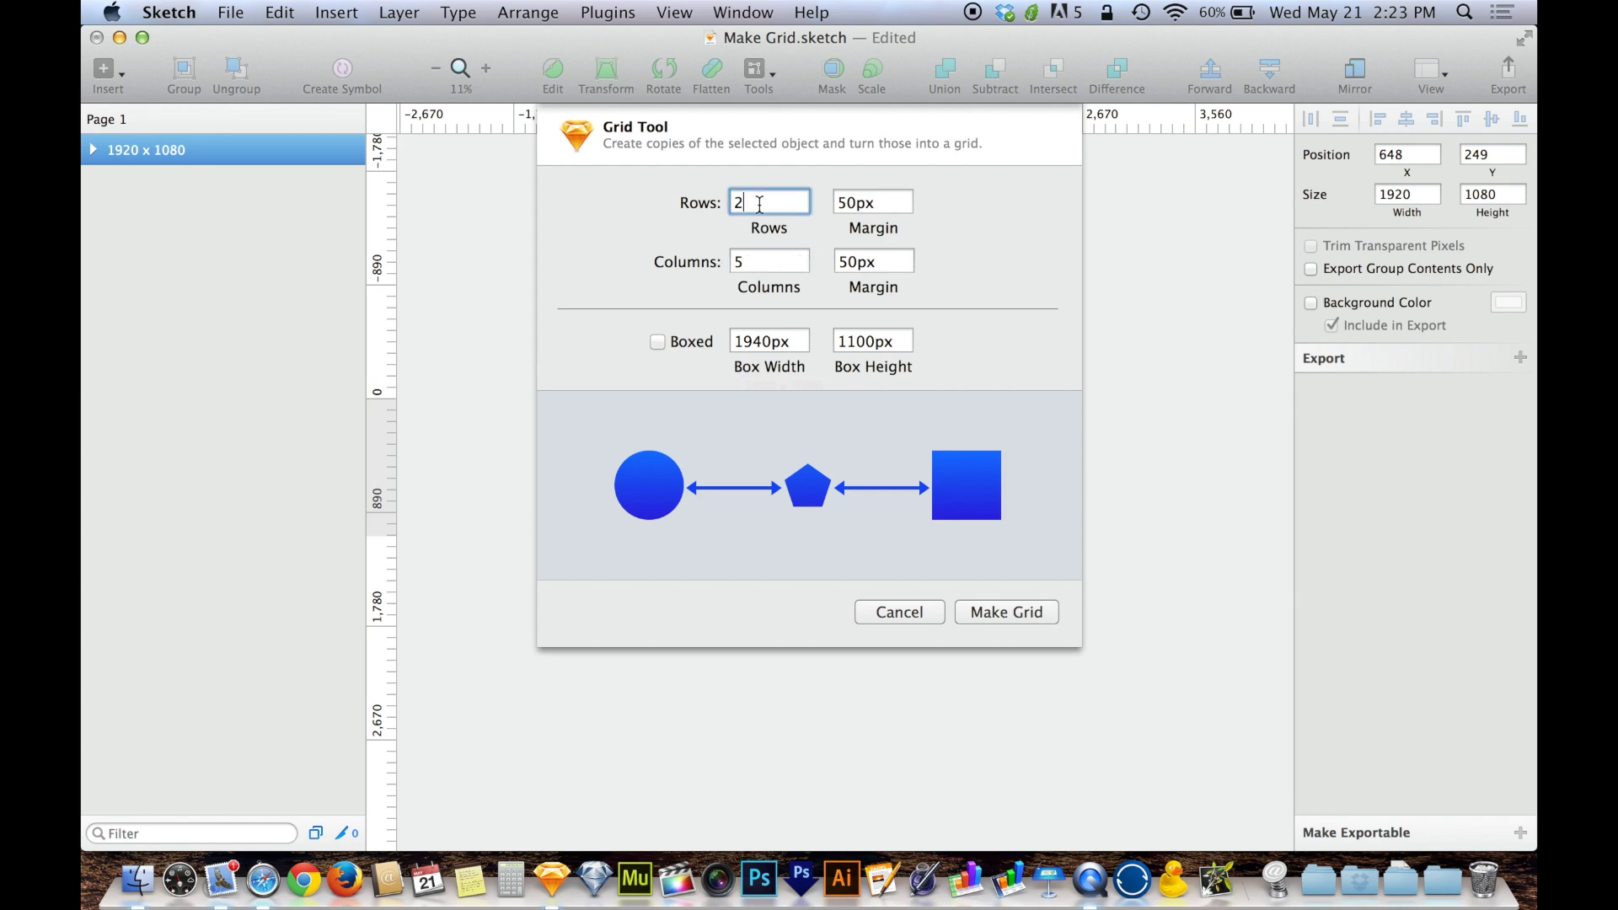
{"action": "key", "text": "BackSpace"}
{"action": "type", "text": "4"}
{"action": "left_click", "coordinate": [769, 267]}
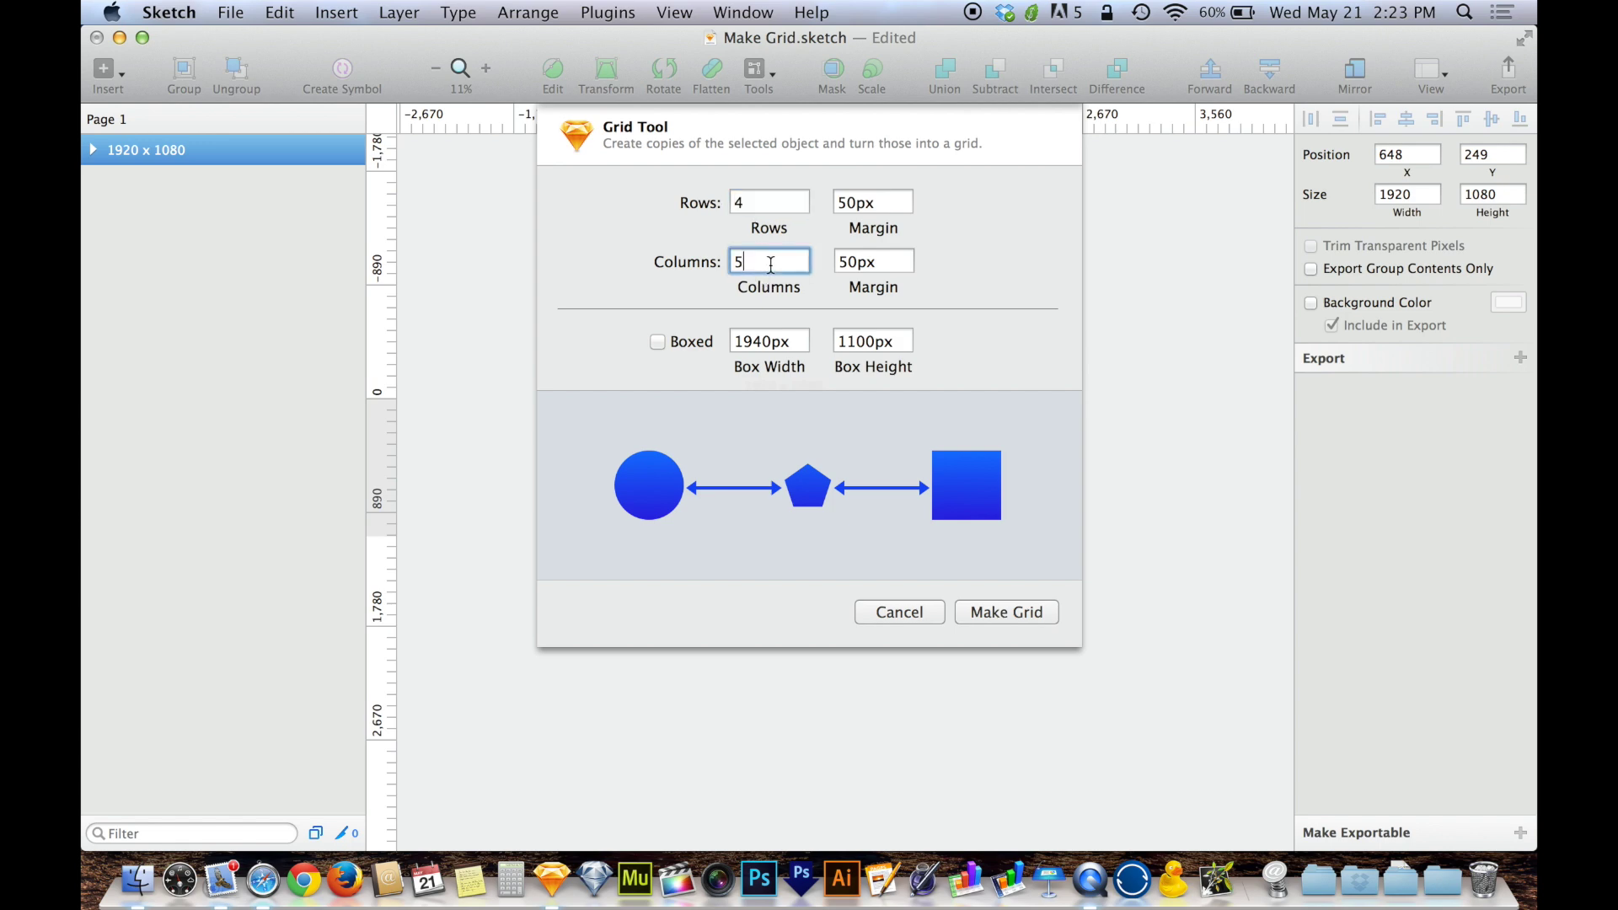
{"action": "left_click", "coordinate": [999, 613]}
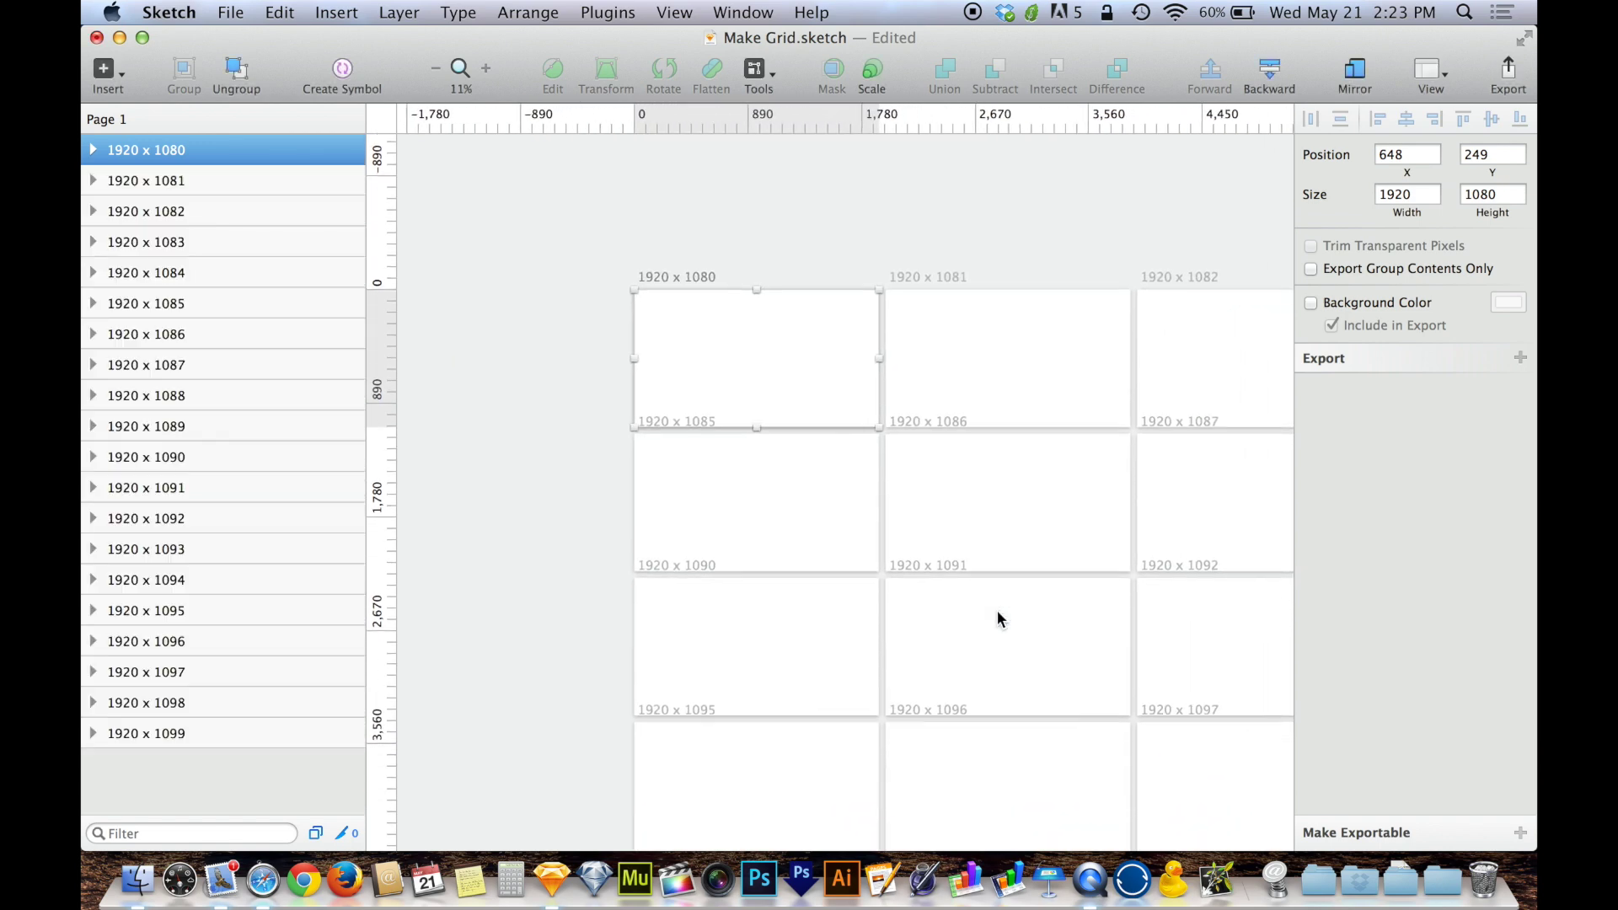
Zoom out to 6% to view all twenty artboards, then deselect them on empty canvas
{"action": "scroll", "coordinate": [998, 610], "scroll_direction": "right", "scroll_amount": 5}
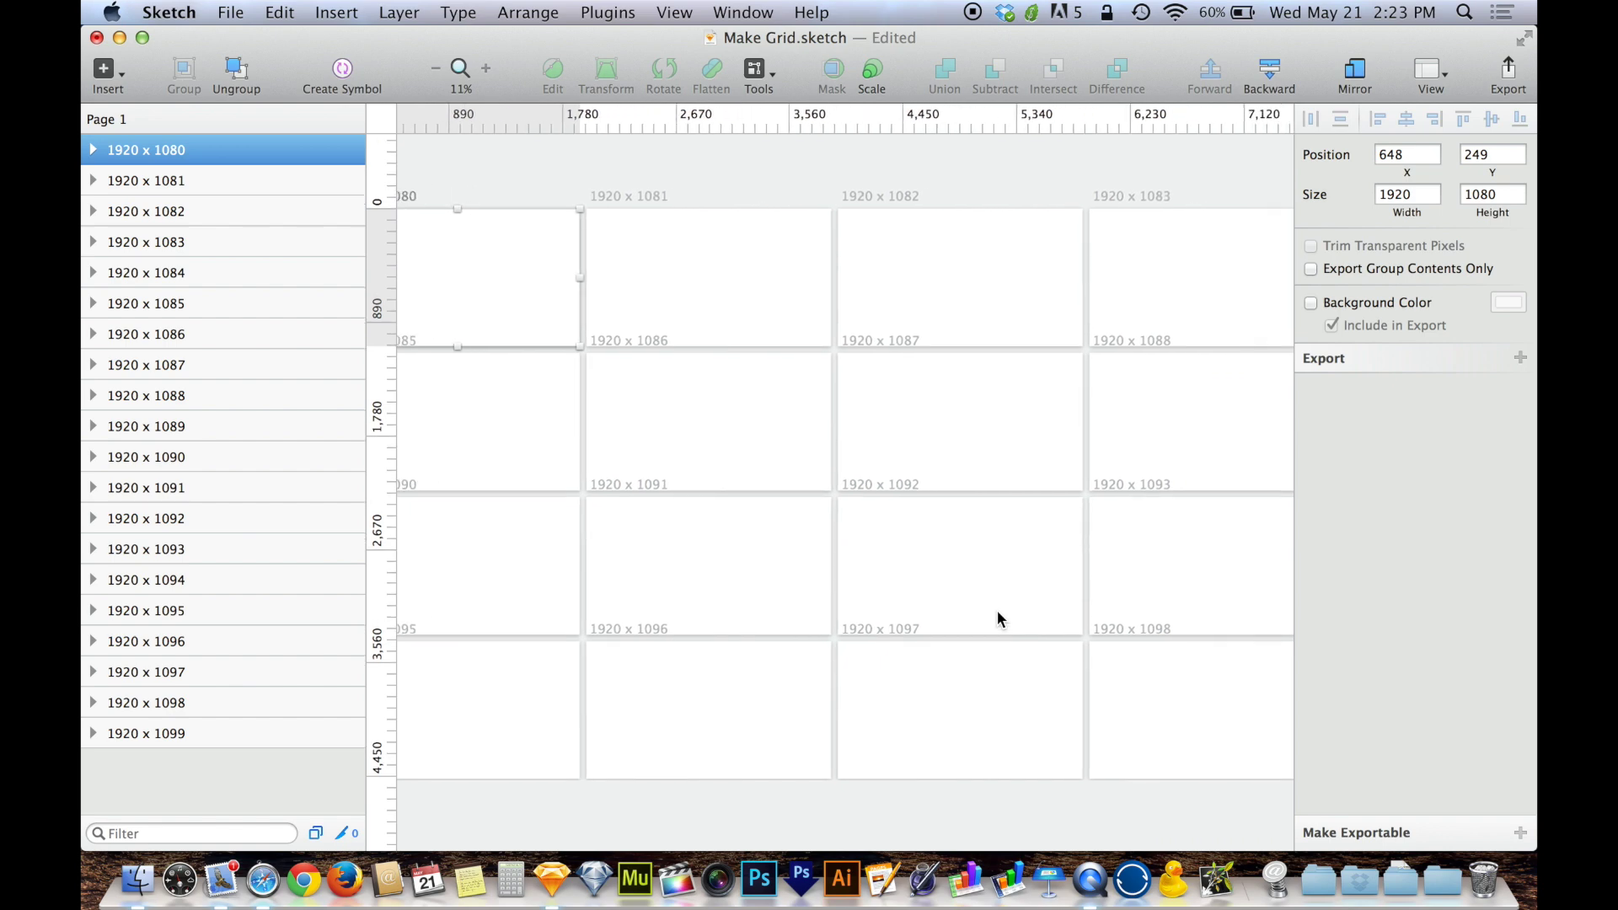
{"action": "scroll", "coordinate": [998, 619], "scroll_direction": "left", "scroll_amount": 3}
{"action": "scroll", "coordinate": [998, 619], "scroll_direction": "up", "scroll_amount": 2}
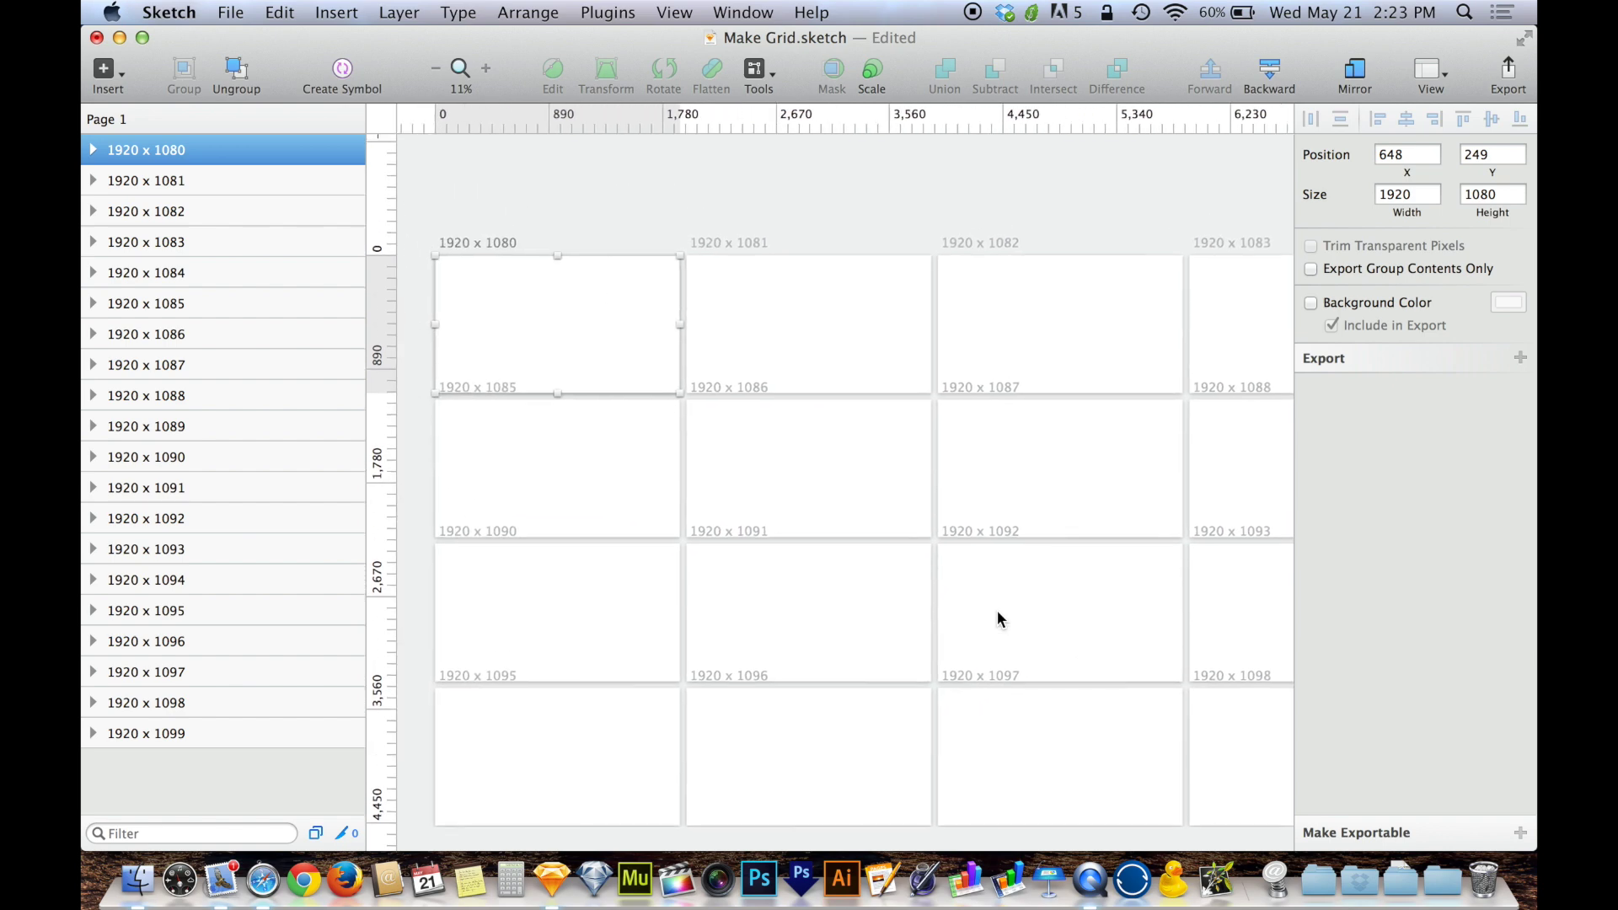
{"action": "key", "text": "super+minus"}
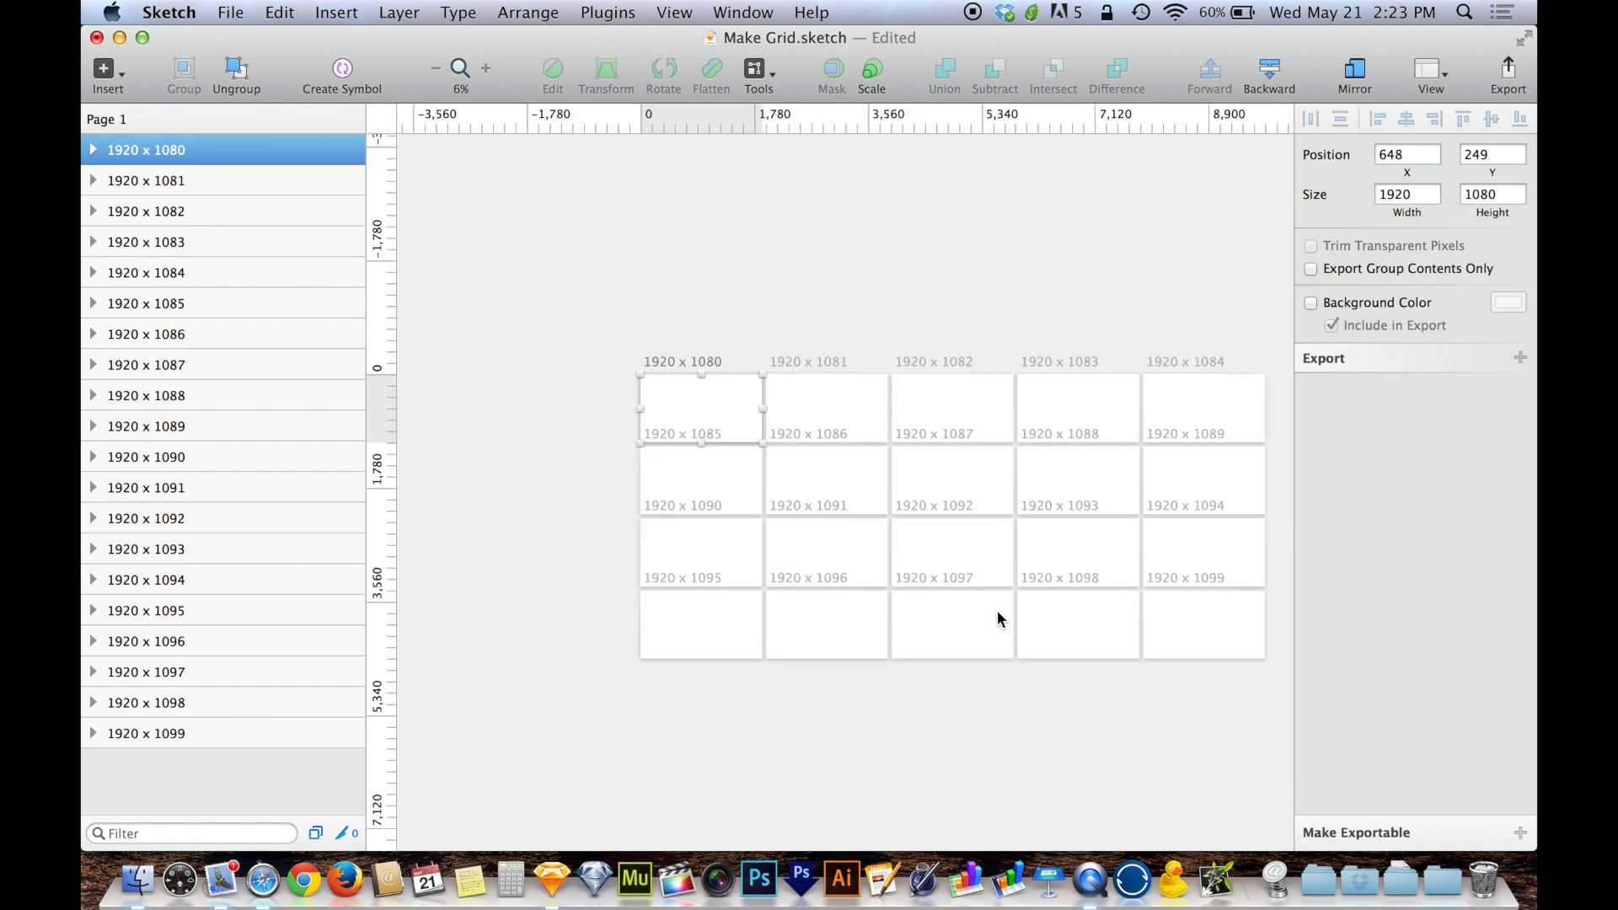
{"action": "scroll", "coordinate": [998, 613], "scroll_direction": "right", "scroll_amount": 2}
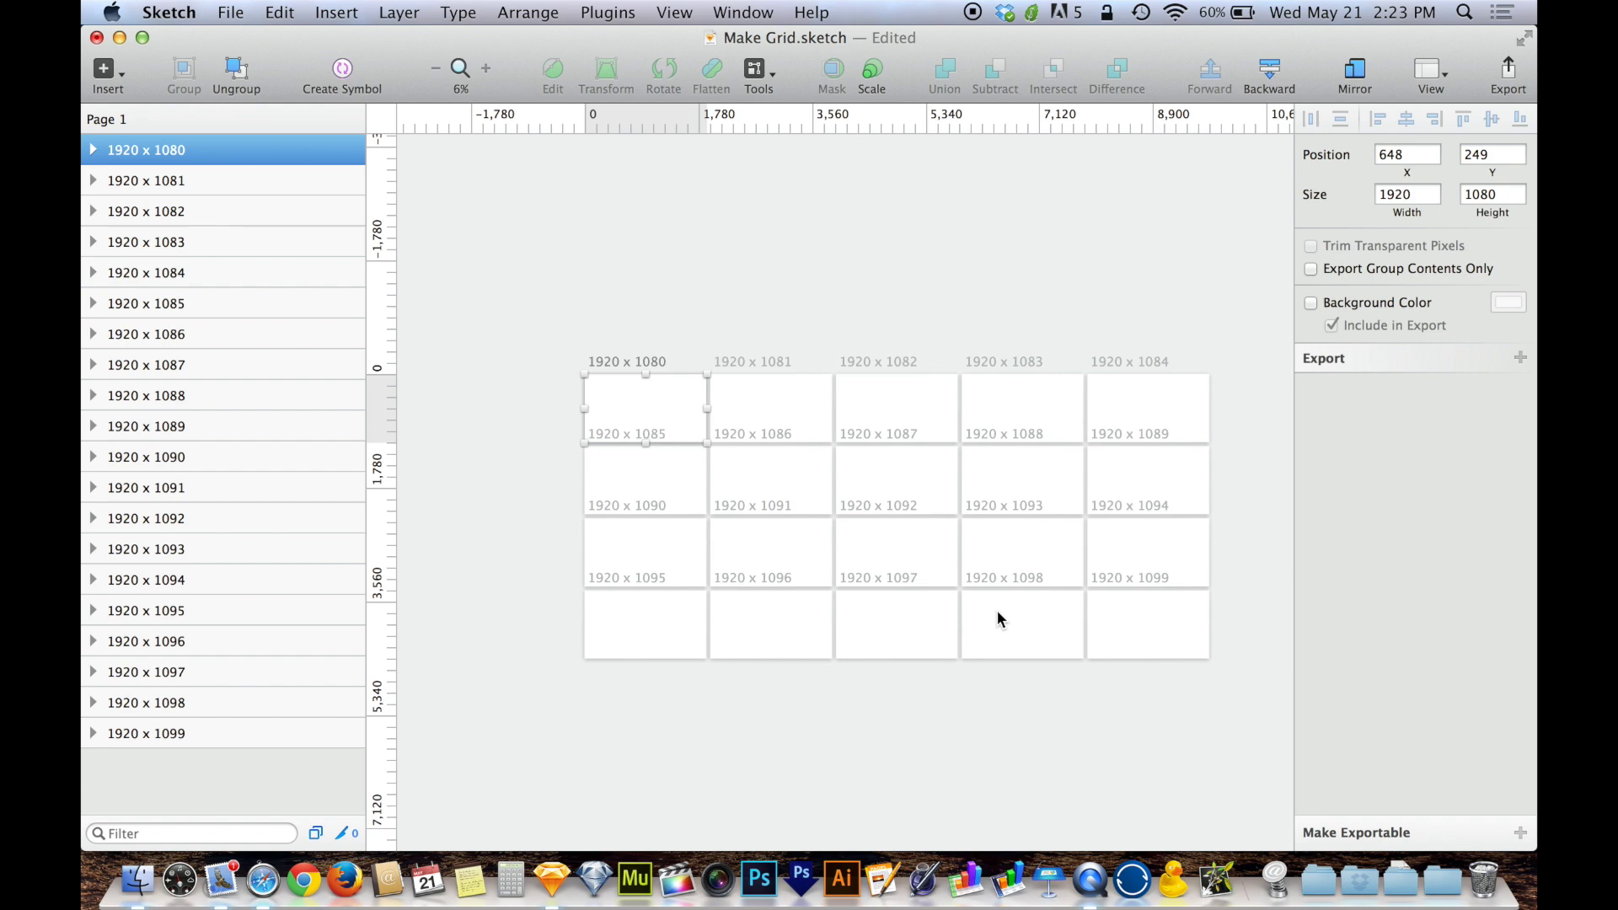
{"action": "left_click", "coordinate": [931, 736]}
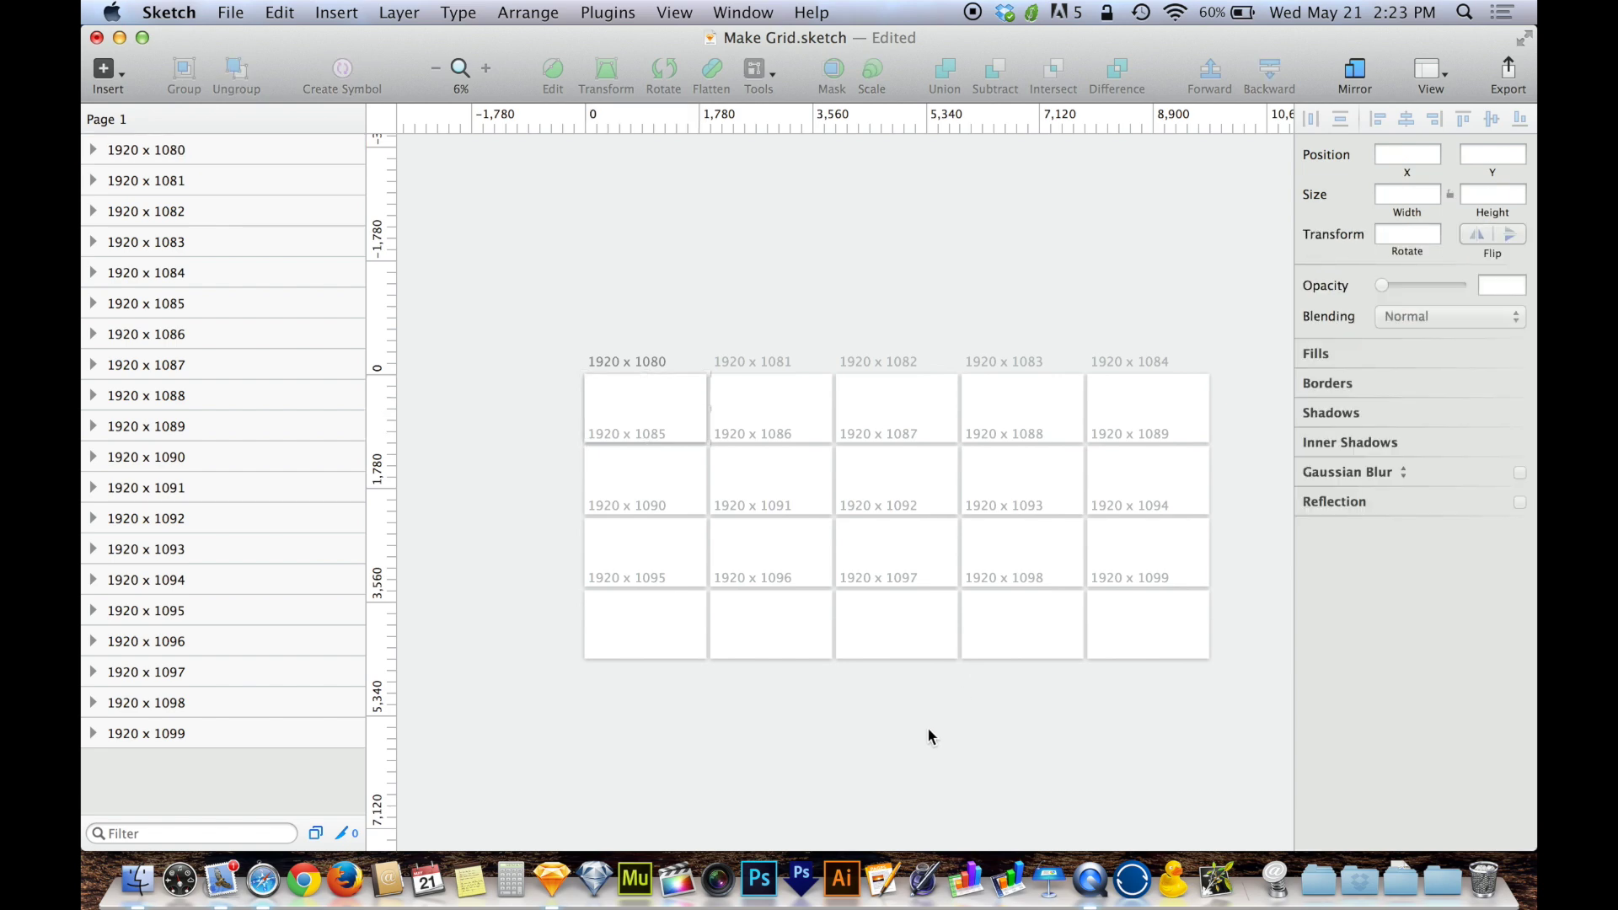